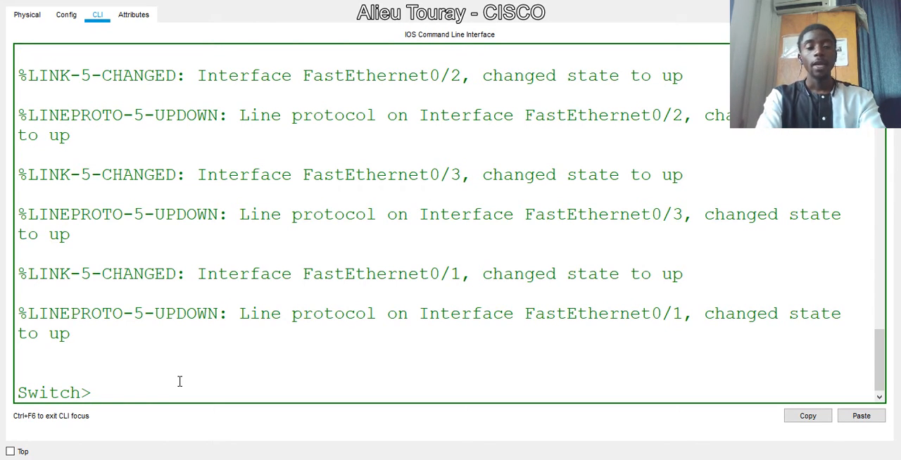
# - Enter global configuration mode from privileged EXEC and set the switch's hostname to NET-SW
pyautogui.write('EN')
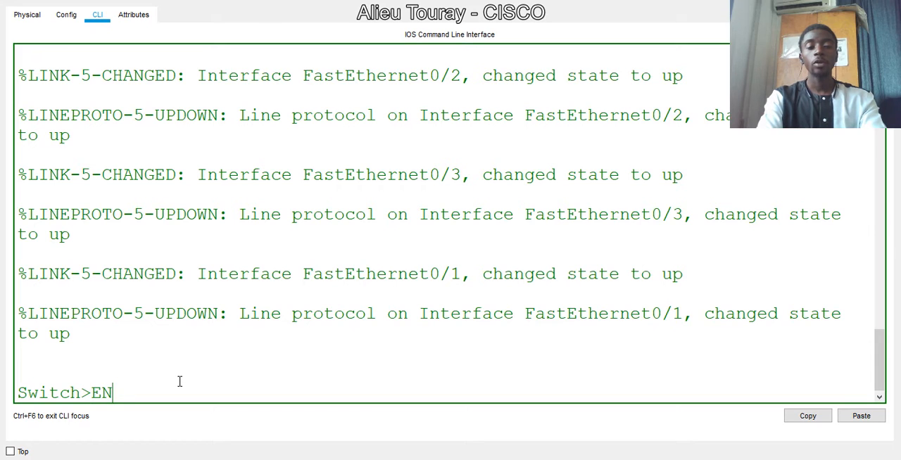
pyautogui.press('Return')
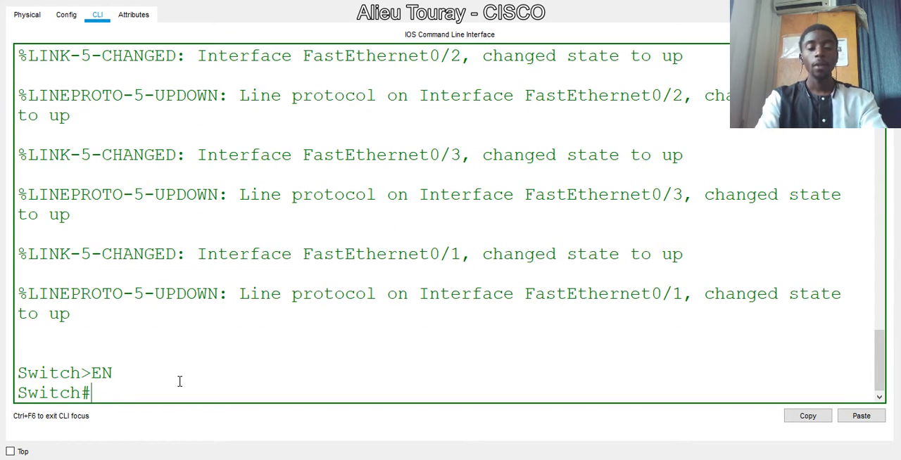
pyautogui.write('CONF T')
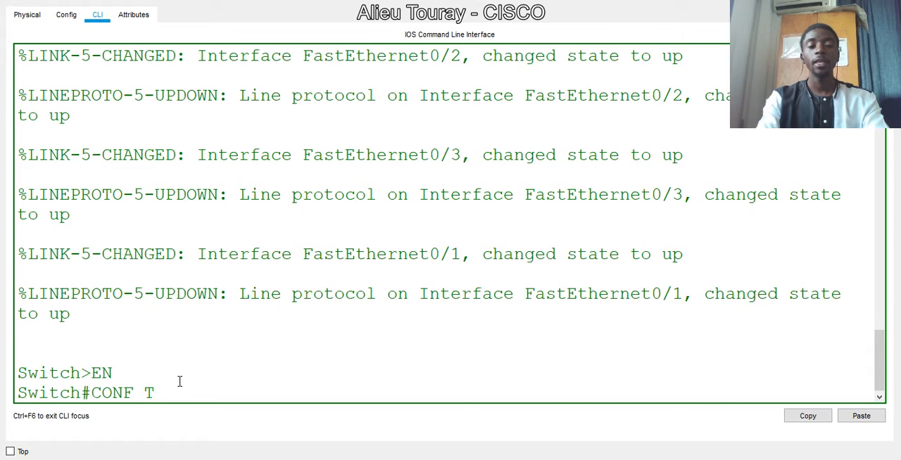
pyautogui.press('Return')
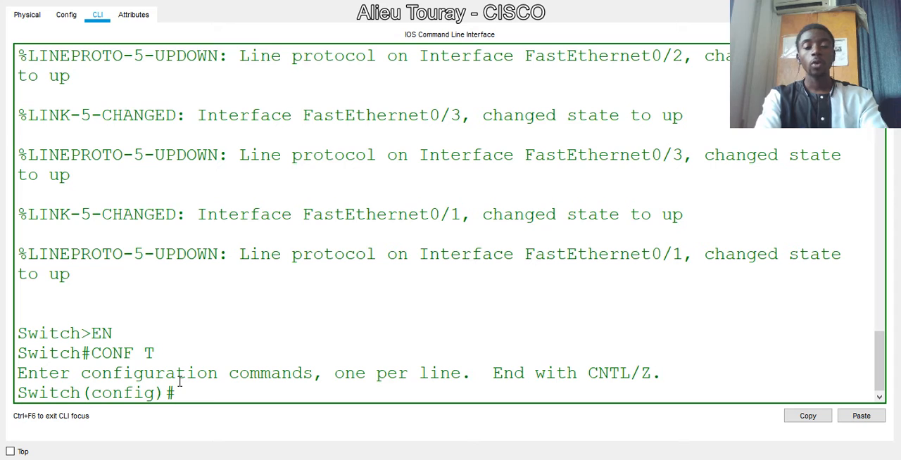
pyautogui.write('HOST')
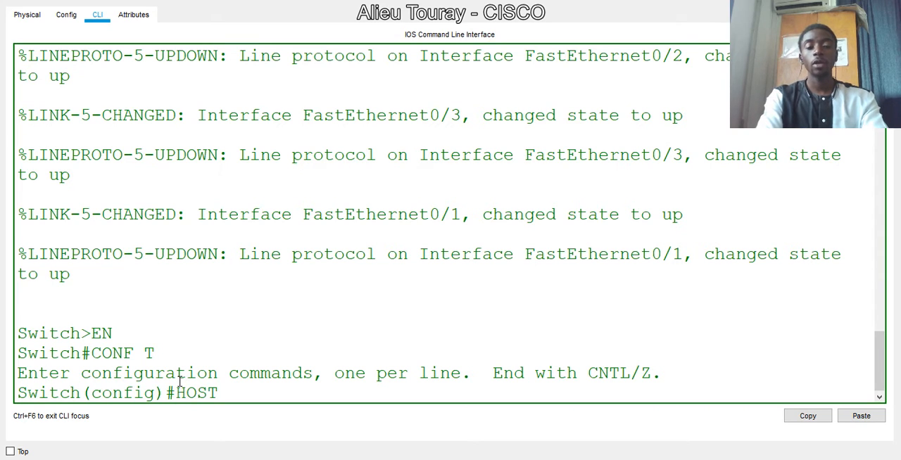
pyautogui.write(' N')
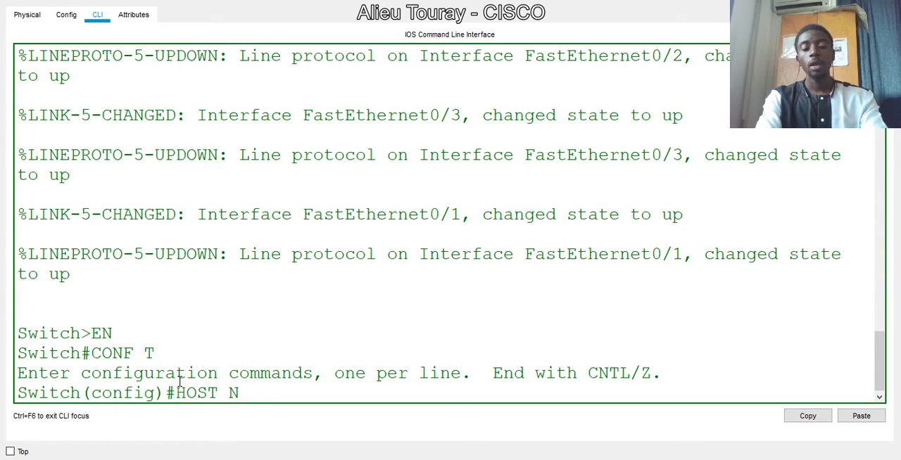
pyautogui.write('ET-SW')
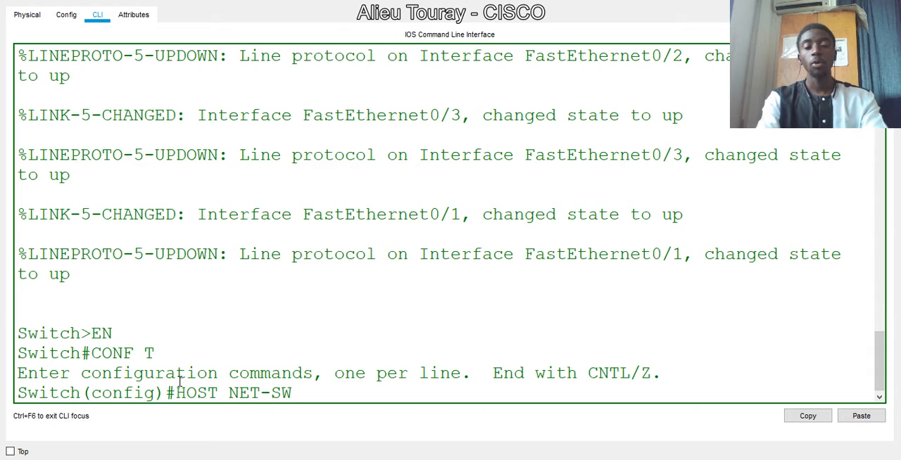
pyautogui.press('Return')
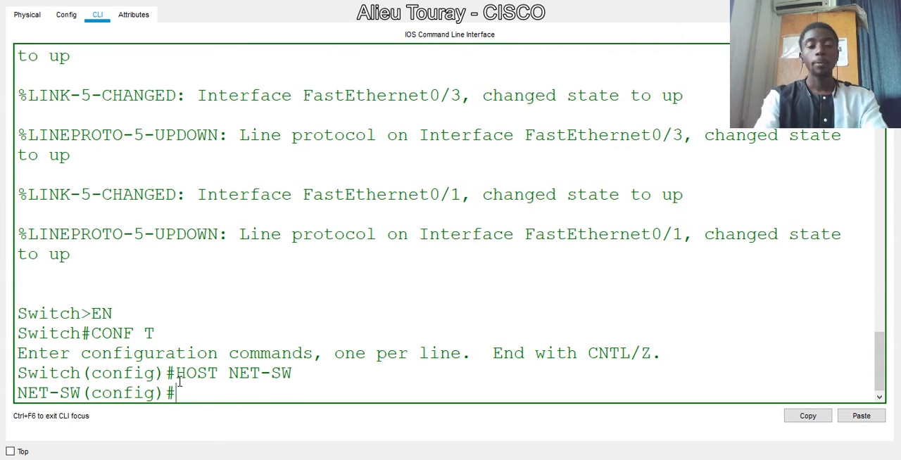
# - Configure an enable secret password for privileged access to the switch
pyautogui.write('ENA')
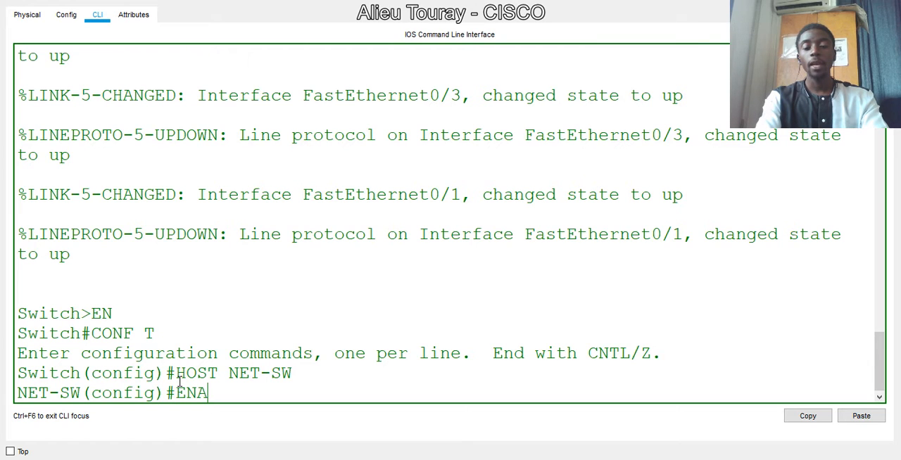
pyautogui.write(' SE')
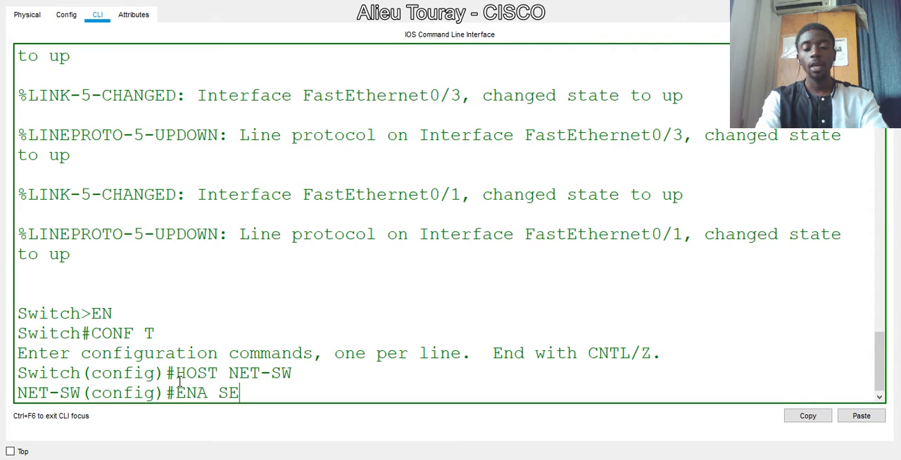
pyautogui.write('C CISCO')
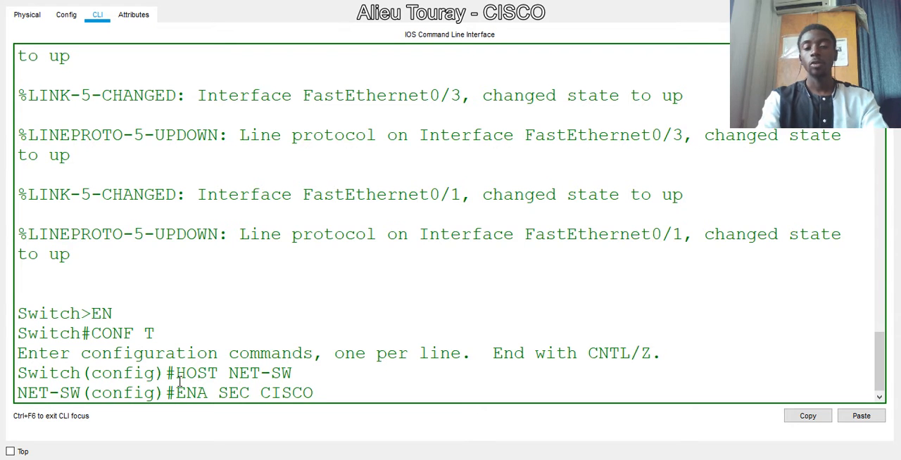
pyautogui.press('Return')
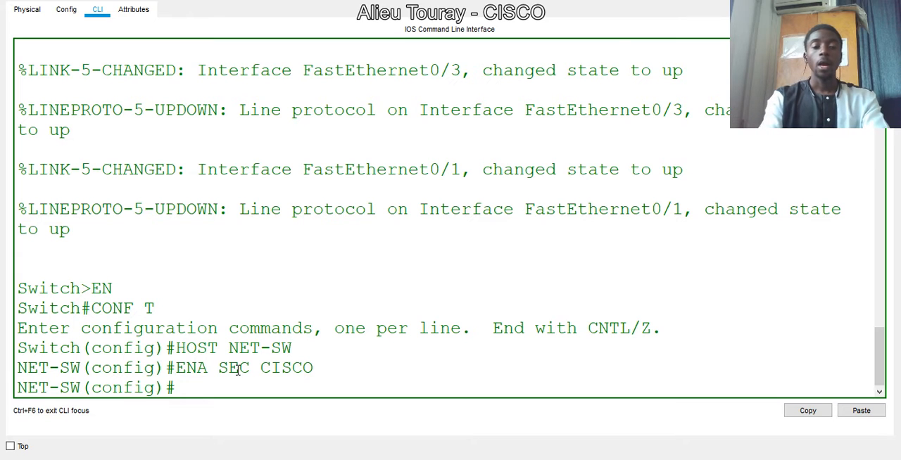
pyautogui.moveTo(261, 367); pyautogui.dragTo(315, 368)
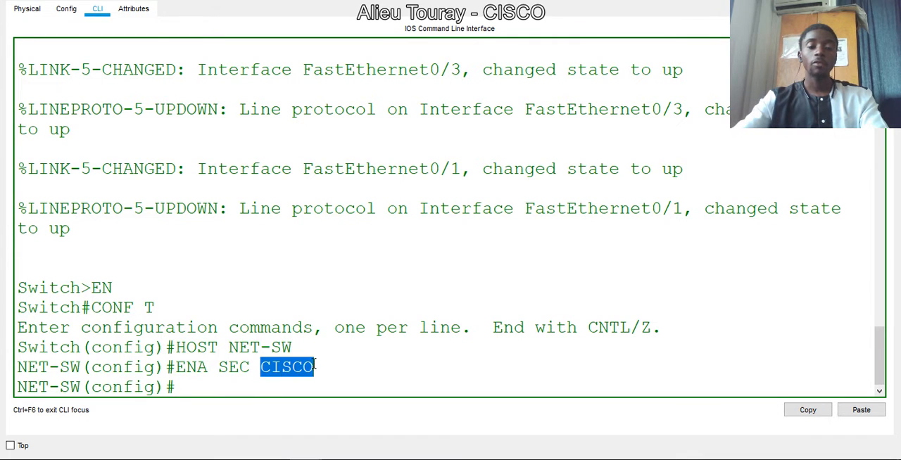
pyautogui.click(187, 389)
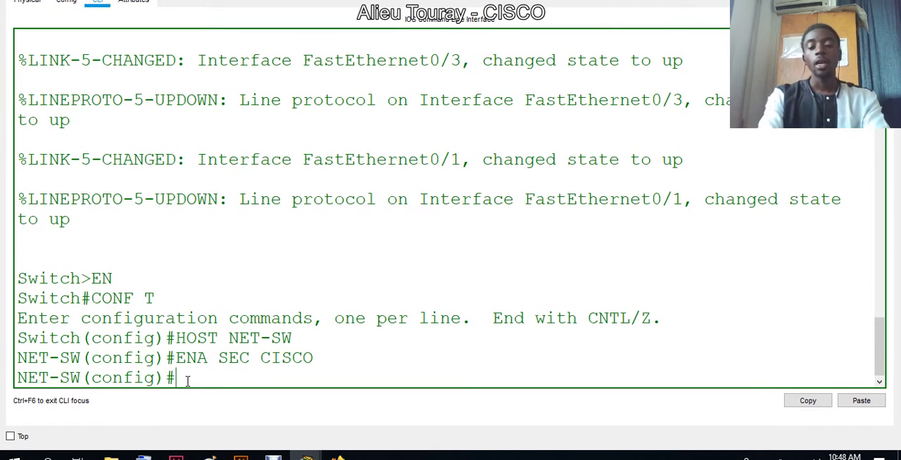
# - Set a password on console line 0, require login, and return to global configuration mode
pyautogui.write('LIN CO')
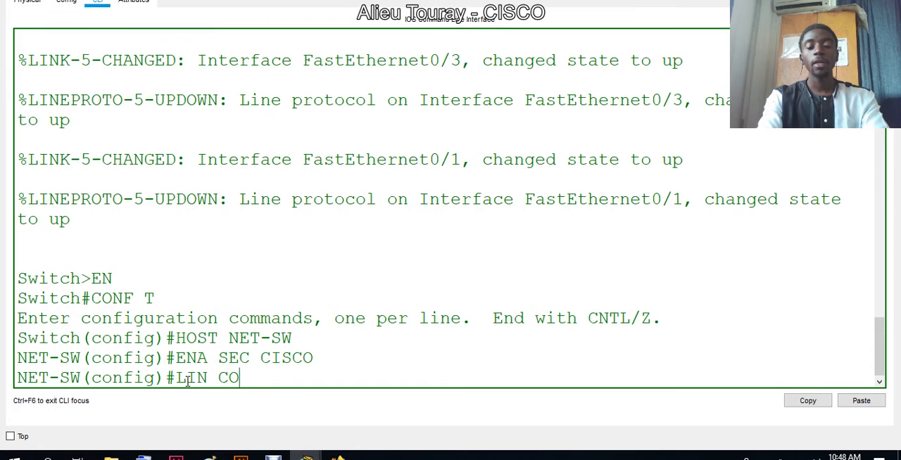
pyautogui.write('N 0')
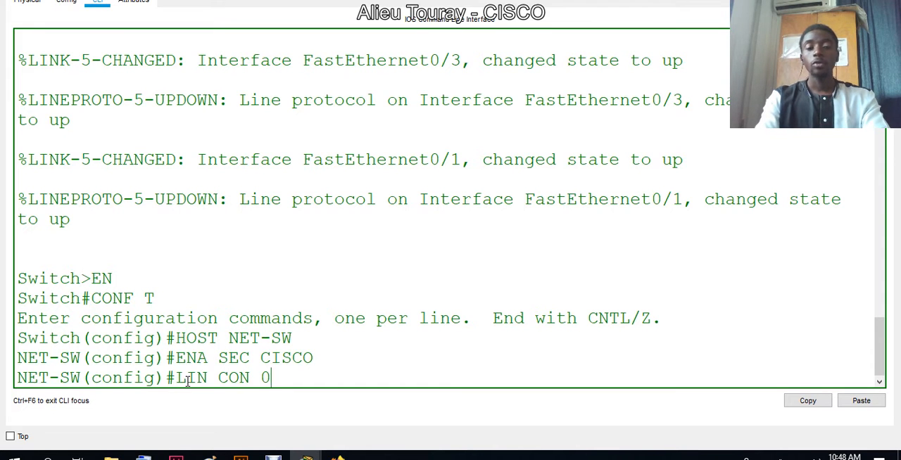
pyautogui.press('Return')
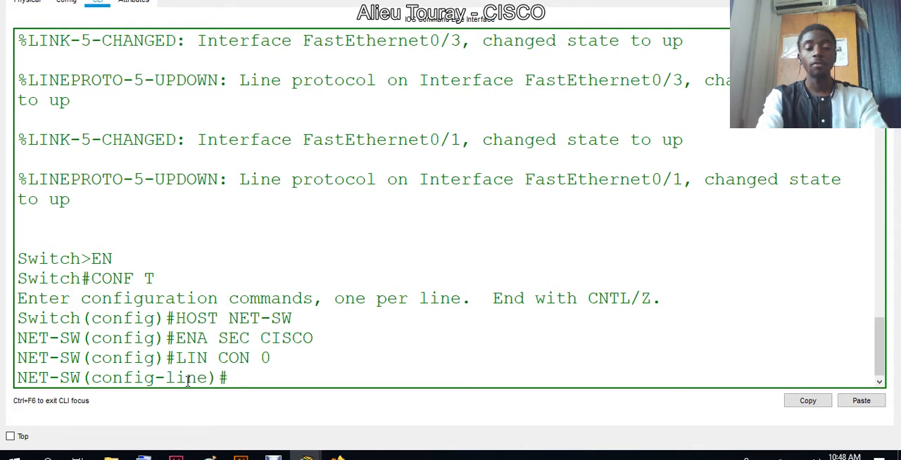
pyautogui.write('PASS C')
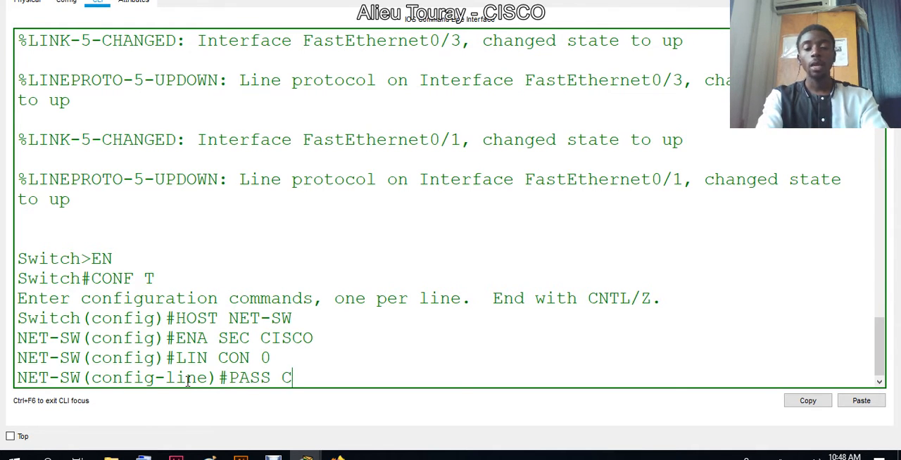
pyautogui.write('LASS')
pyautogui.press('Return')
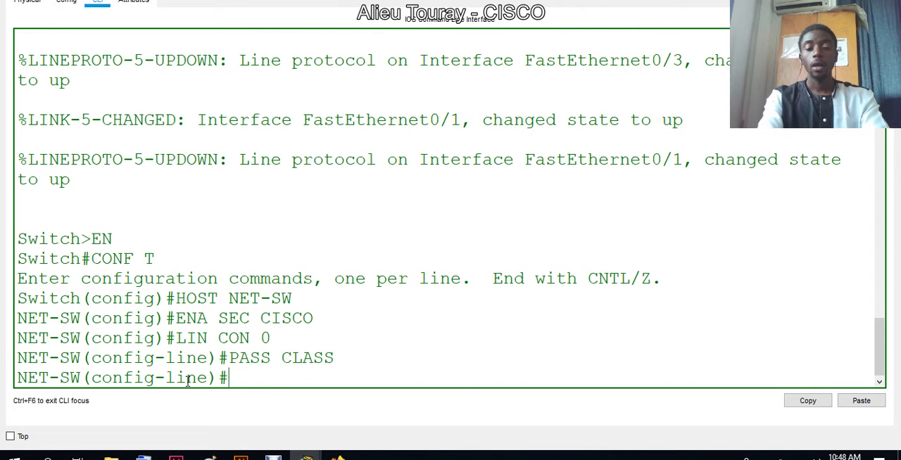
pyautogui.write('LOGIN')
pyautogui.press('Return')
pyautogui.write('ET-SW(config-line)#E')
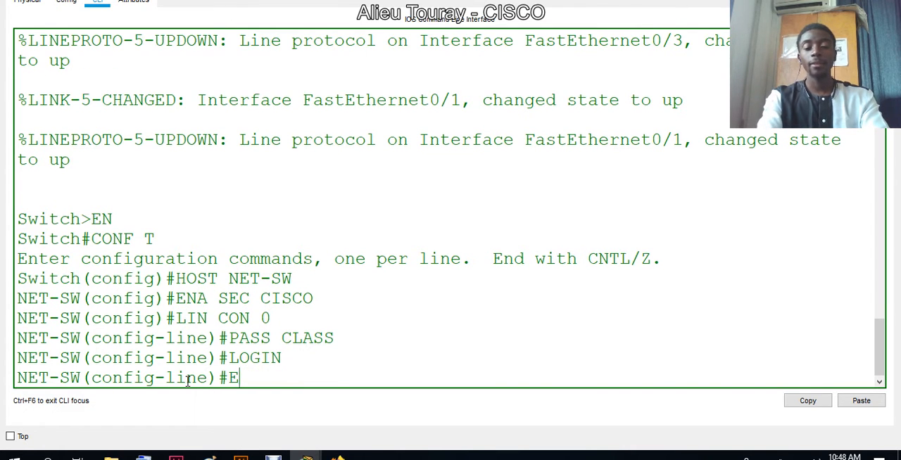
pyautogui.write('XIT')
pyautogui.press('Return')
# - Set the same line password on VTY lines 0 to 2, require login, and return to global configuration mode
pyautogui.write('LIN')
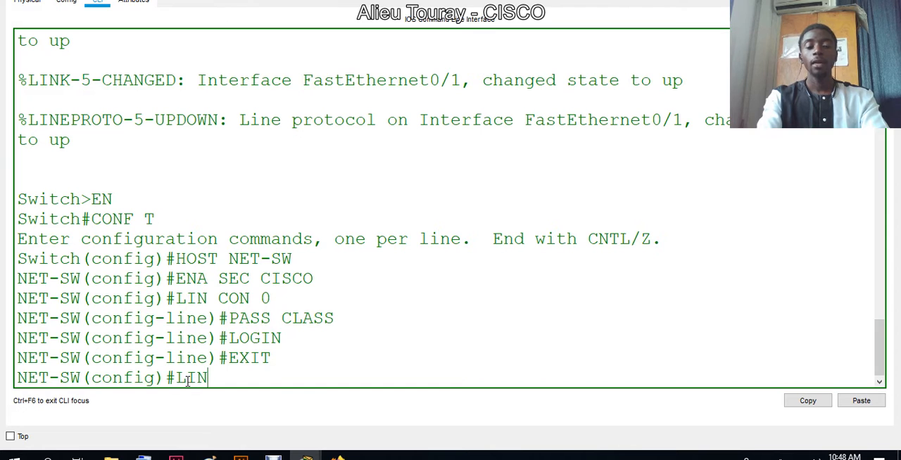
pyautogui.write(' VTY 0 2')
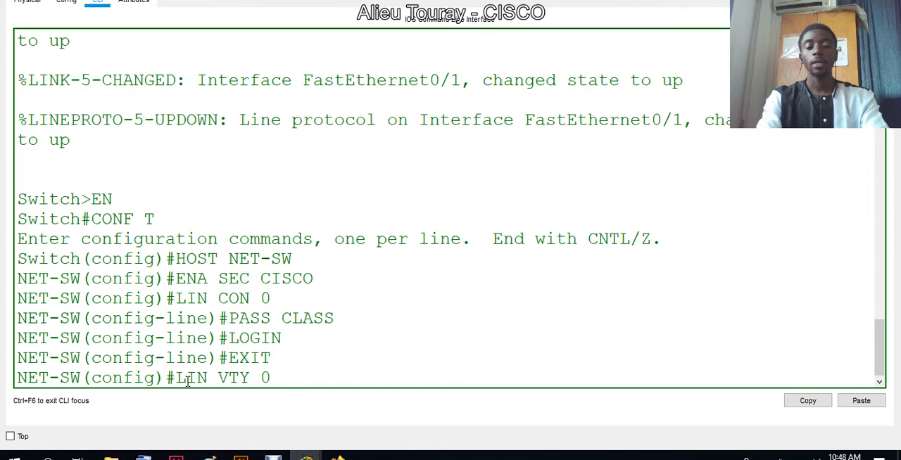
pyautogui.press('Return')
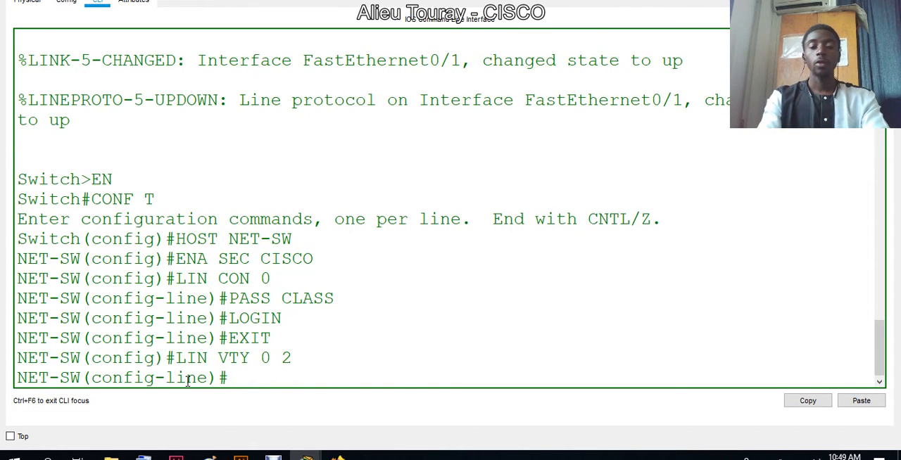
pyautogui.press('Up')
pyautogui.press('Up')
pyautogui.press('Up')
pyautogui.press('Up')
pyautogui.press('Return')
pyautogui.press('Up')
pyautogui.press('Up')
pyautogui.press('Up')
pyautogui.press('Up')
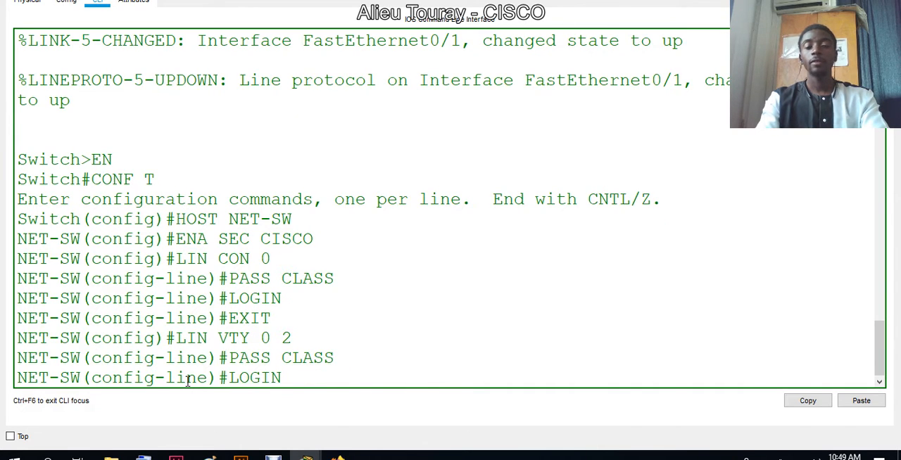
pyautogui.press('Return')
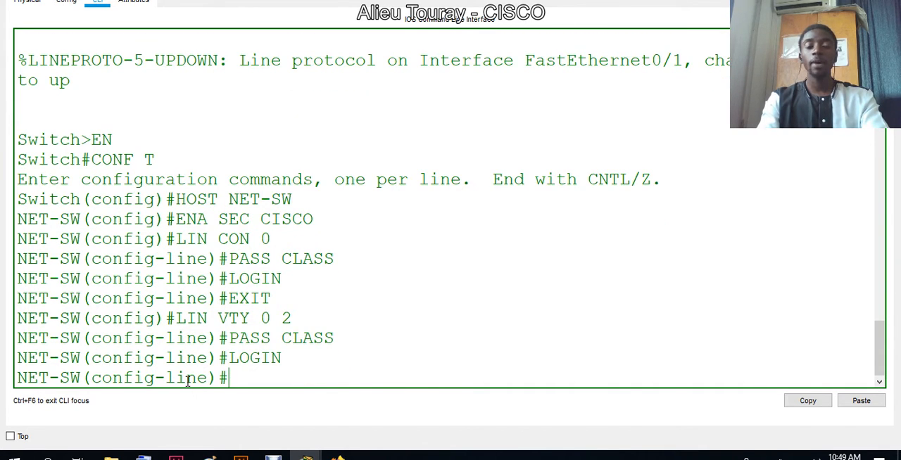
pyautogui.press('Up')
pyautogui.press('Up')
pyautogui.press('Up')
pyautogui.press('Up')
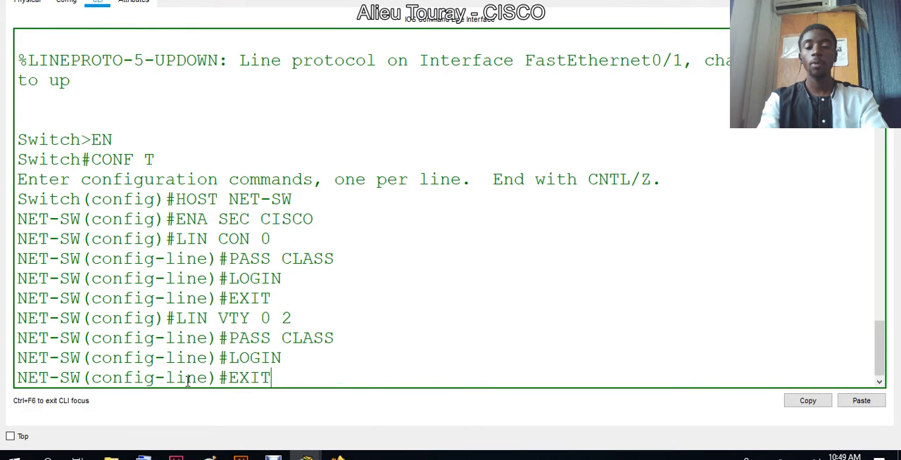
pyautogui.press('Return')
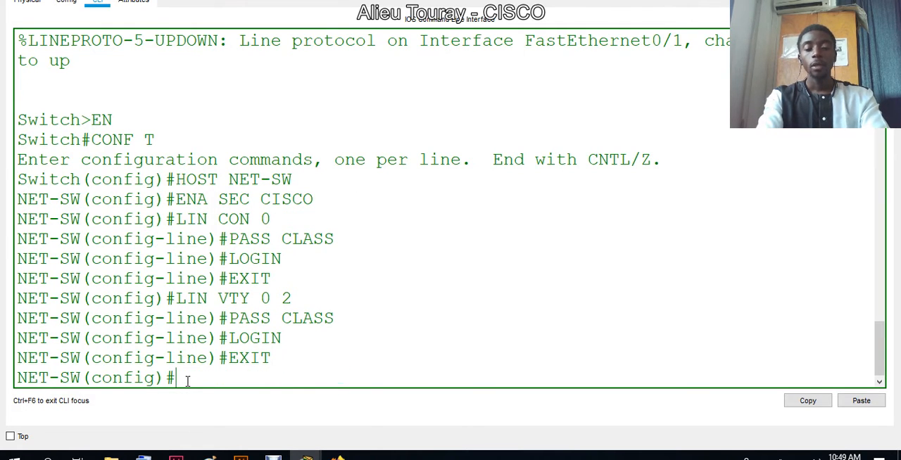
# - Turn on the password encryption service with the abbreviated command SER PASS
pyautogui.write('SER')
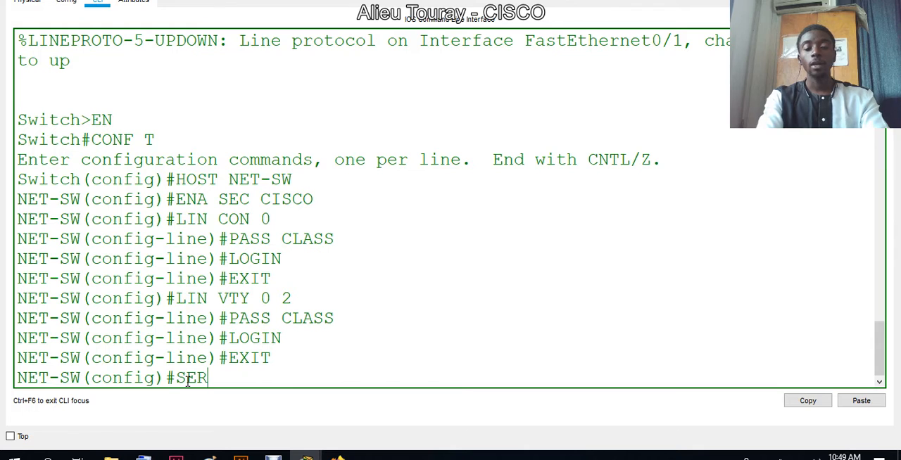
pyautogui.write(' PASS')
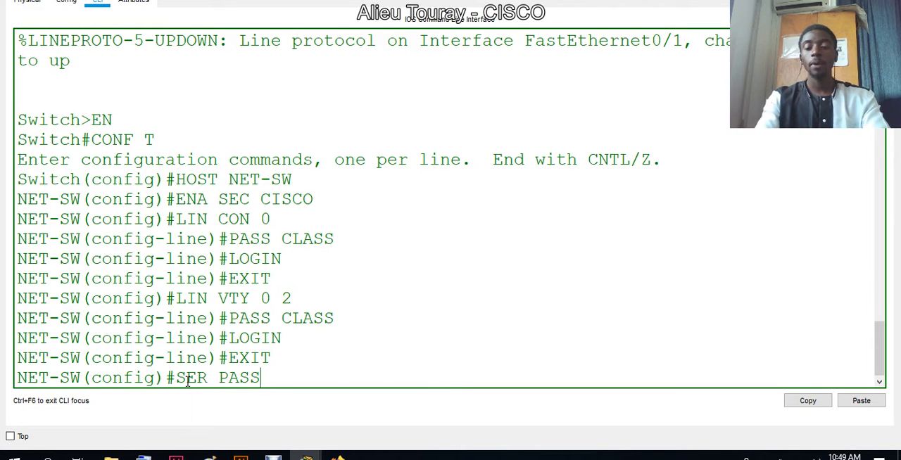
pyautogui.press('Return')
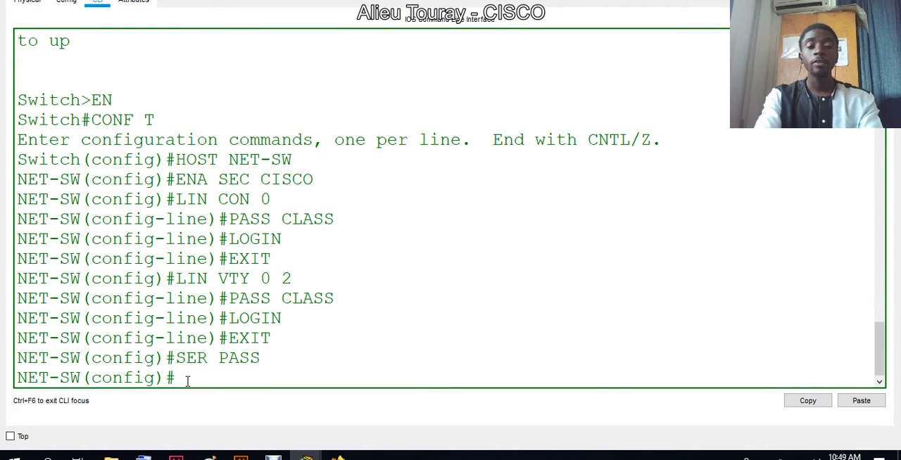
# - Set the message-of-the-day banner to "DO NOT LOGIN THIS TIME", using # as the delimiter
pyautogui.write('BANNER')
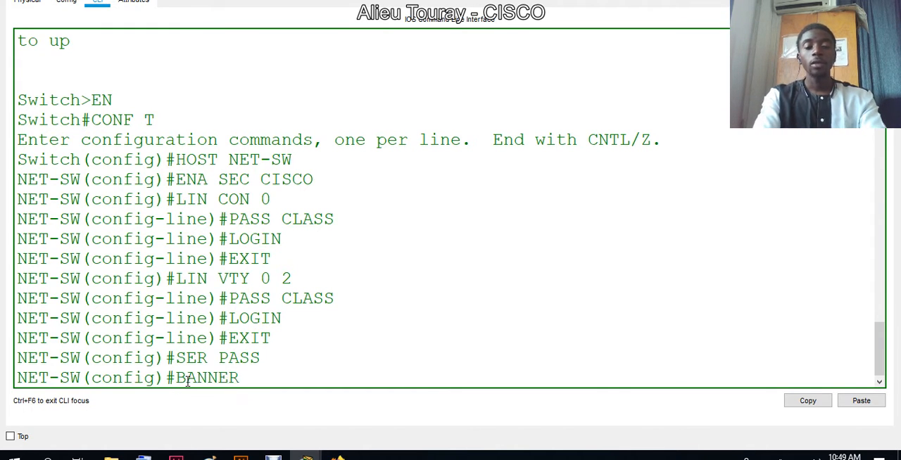
pyautogui.write(' MOTD')
pyautogui.write(' #')
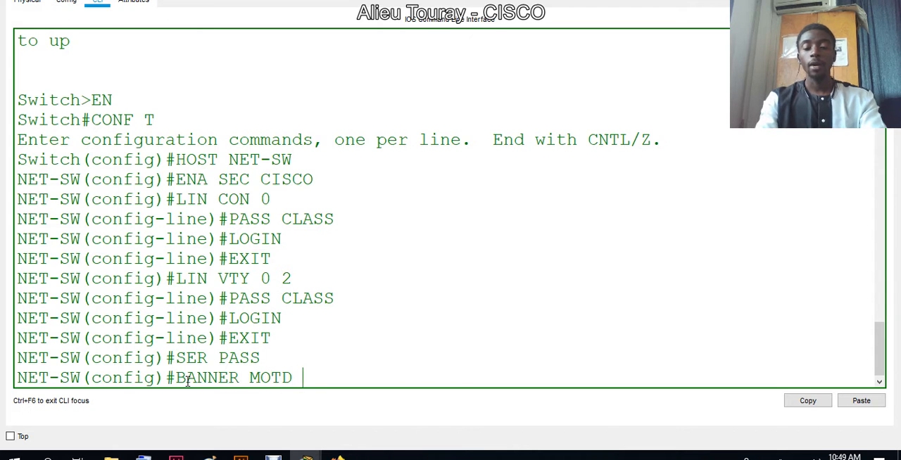
pyautogui.write(' DO NOT')
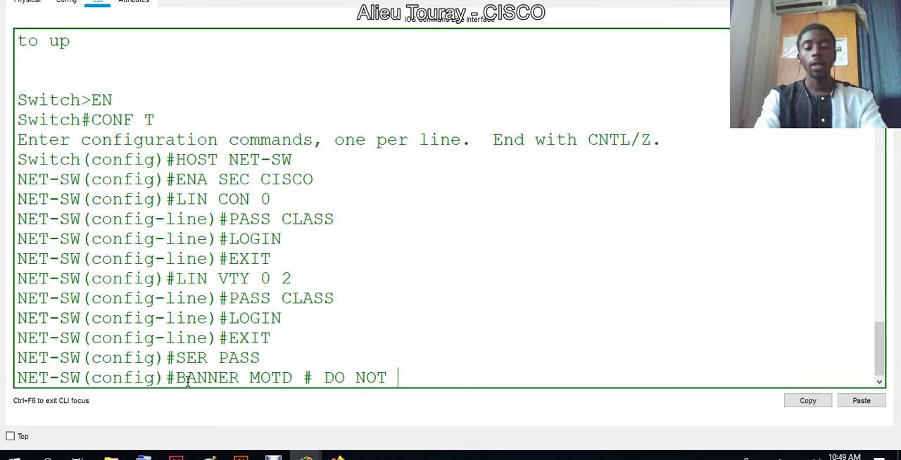
pyautogui.write(' LOGIN THIS TIME')
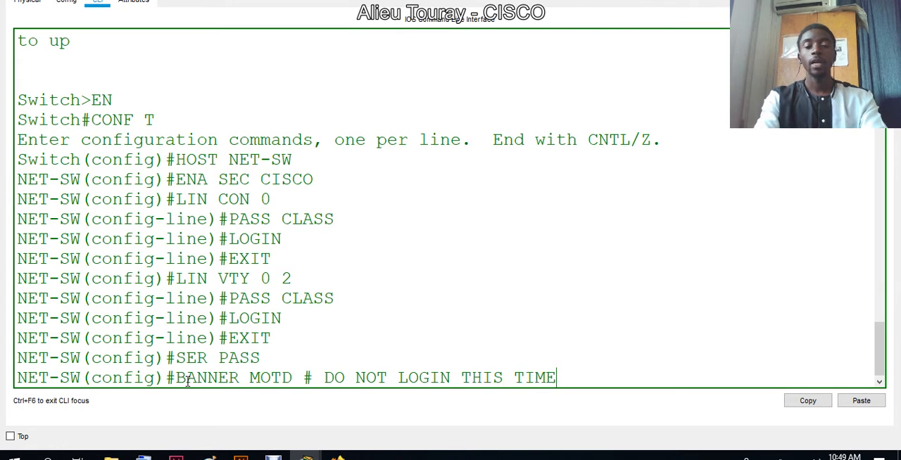
pyautogui.write(' #')
pyautogui.press('Return')
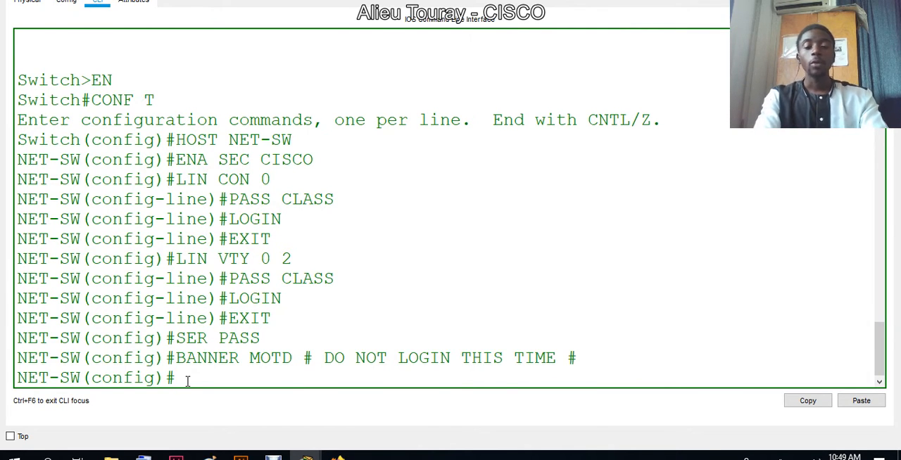
# - Set the switch's default gateway to 192.168.0.1
pyautogui.write('IP DE')
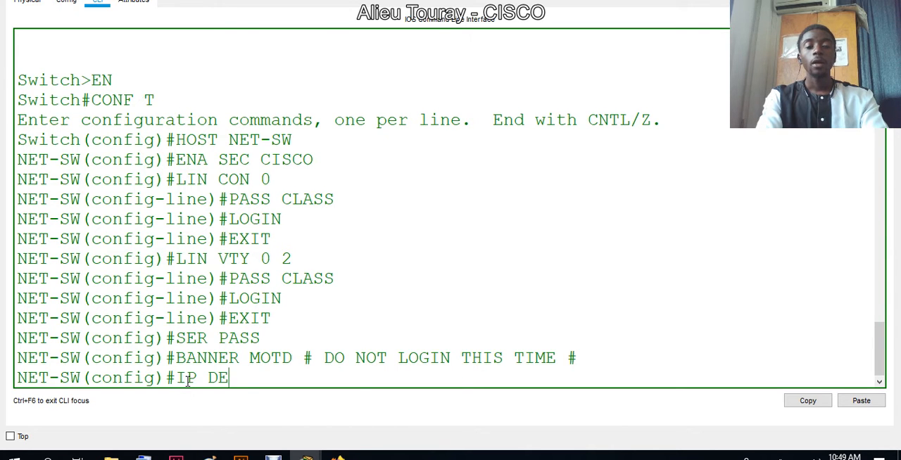
pyautogui.press('Tab')
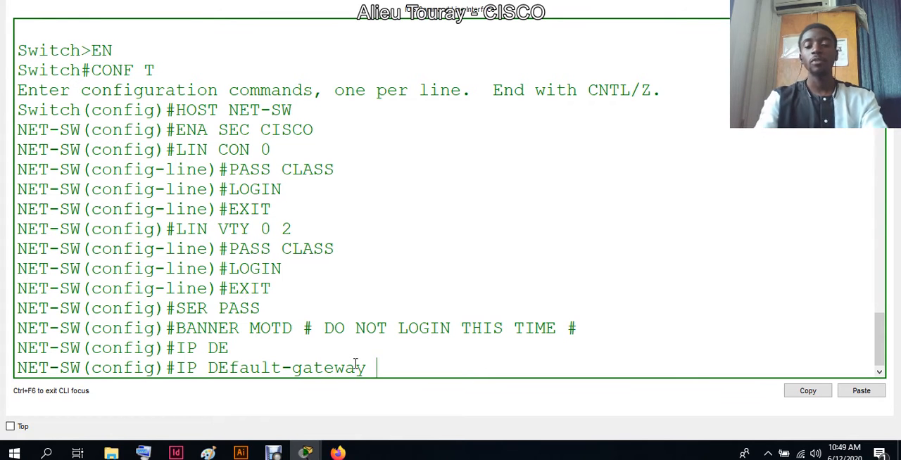
pyautogui.click(823, 7)
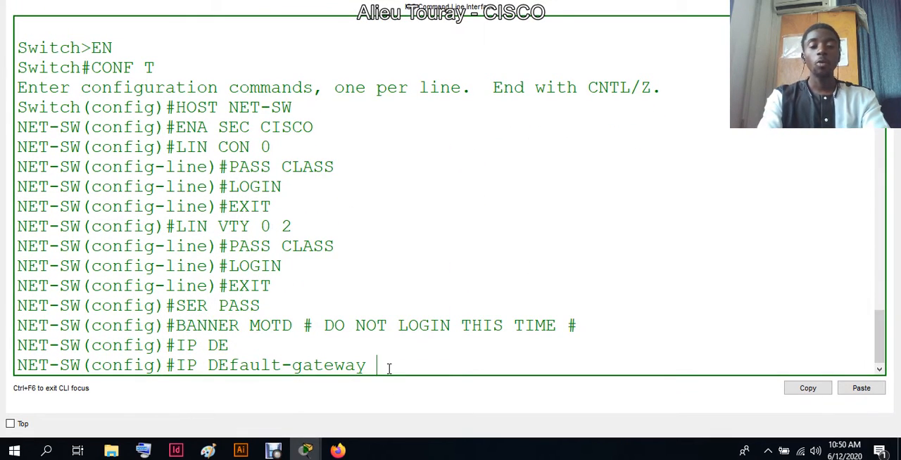
pyautogui.write('192')
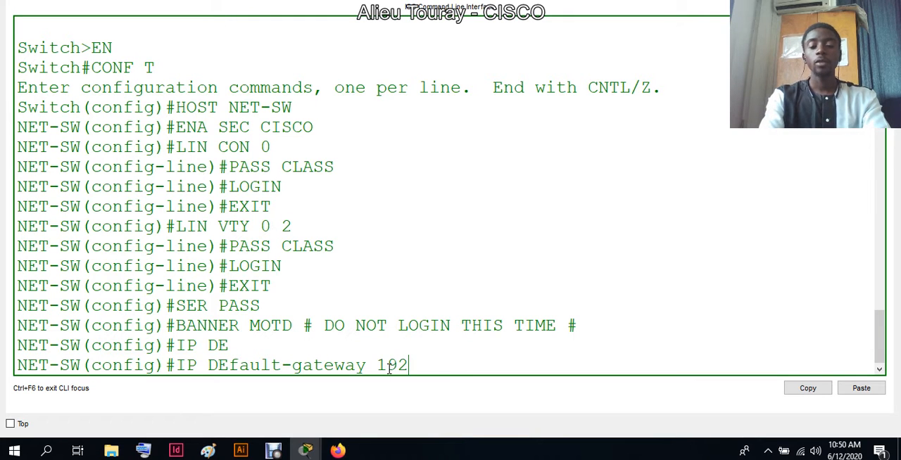
pyautogui.write('.168.')
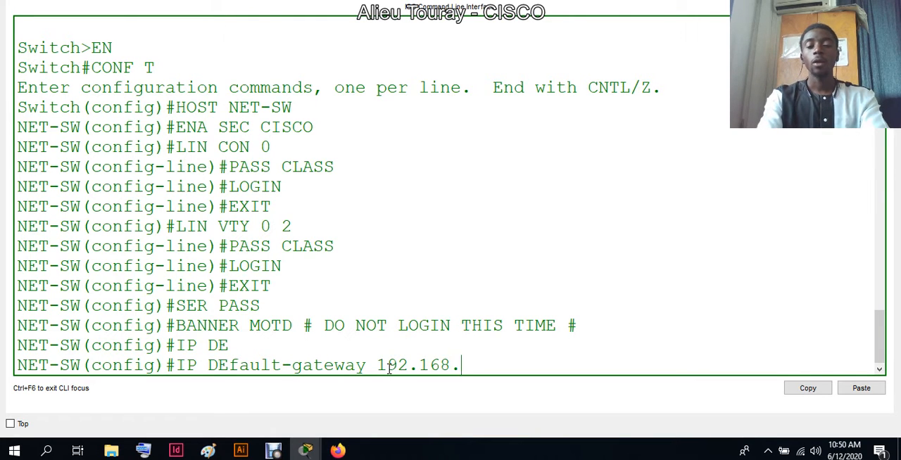
pyautogui.write('0.1')
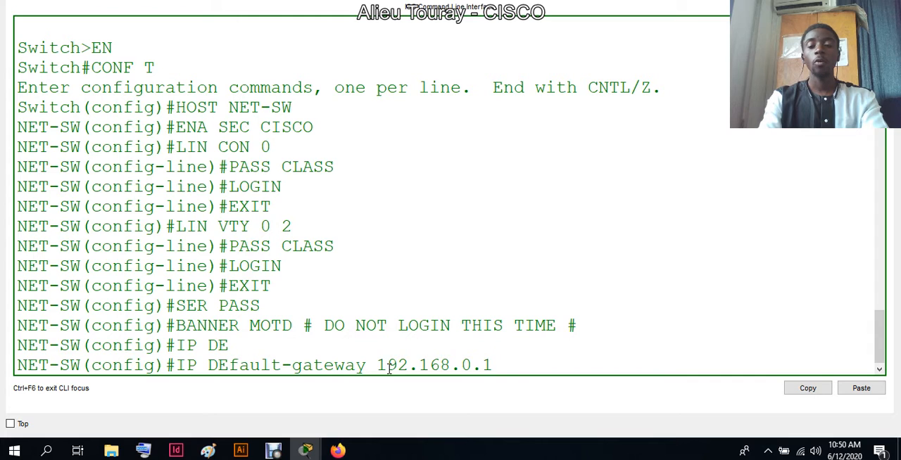
pyautogui.press('Return')
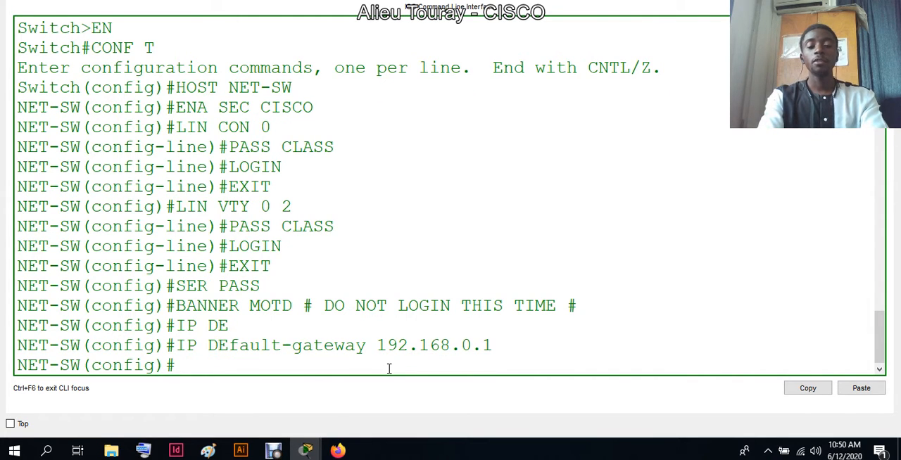
# - Assign IP address 192.168.0.2 with subnet mask 255.255.255.0 to the switch's VLAN 1 interface
pyautogui.write('INT')
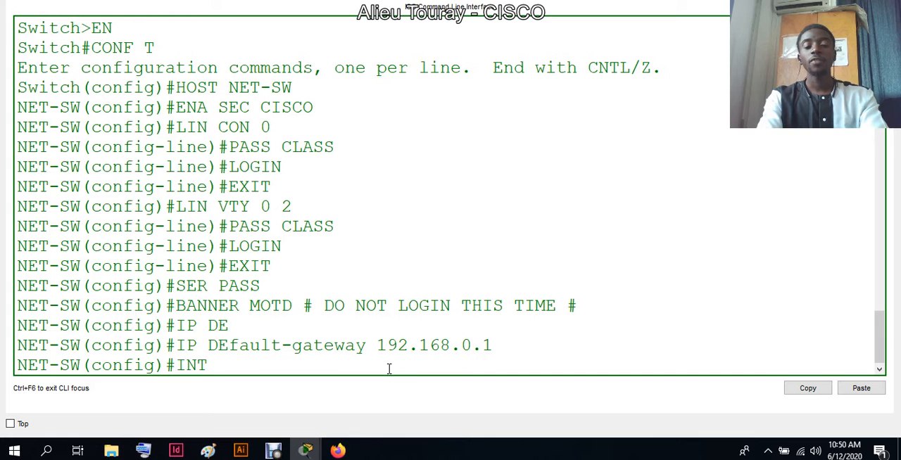
pyautogui.write(' VLAN')
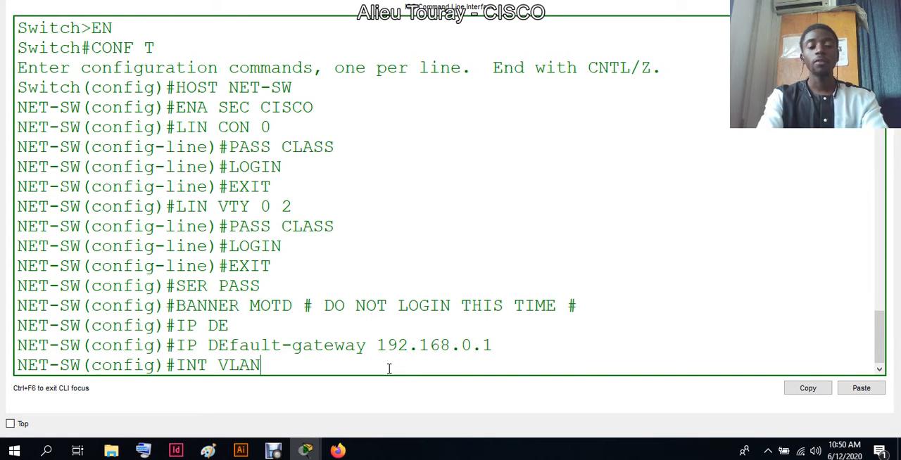
pyautogui.write('1')
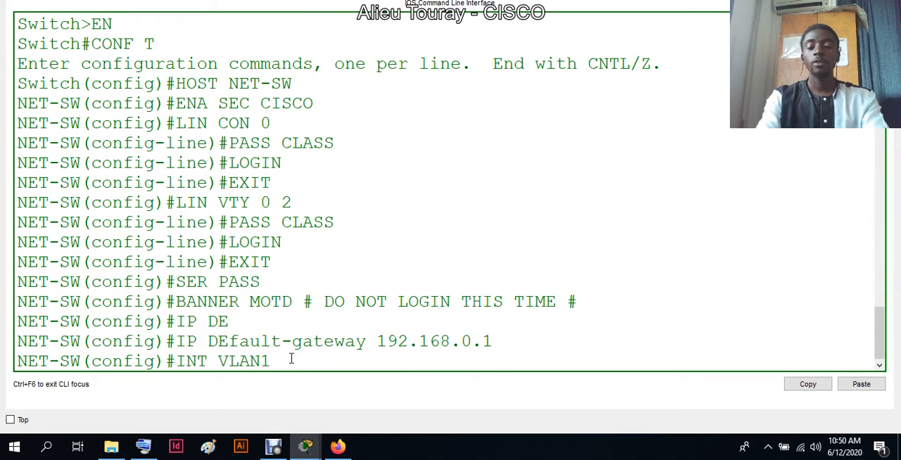
pyautogui.press('Return')
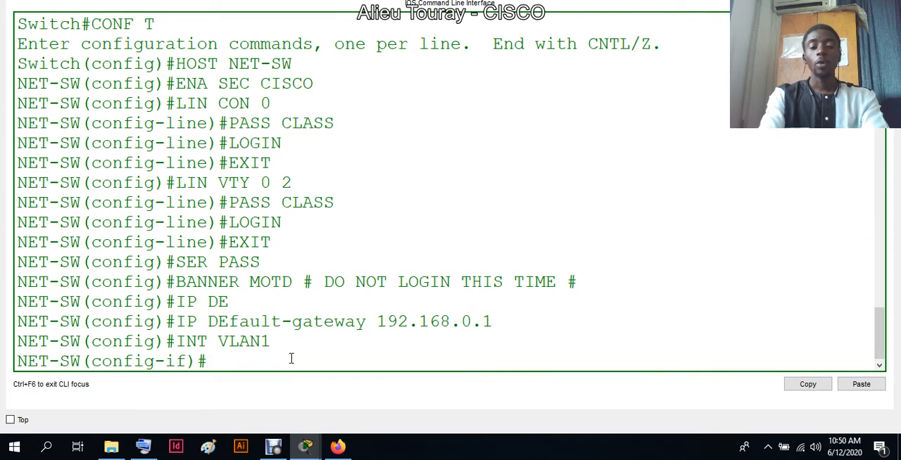
pyautogui.write('IP ADD 192')
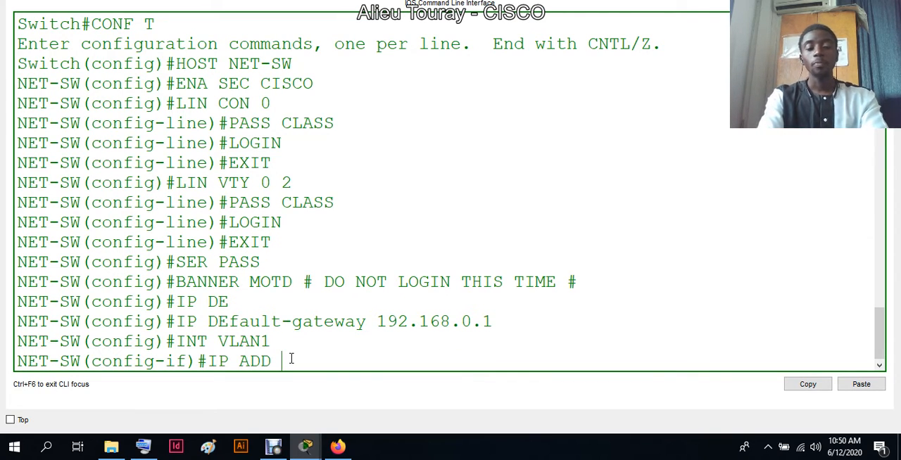
pyautogui.write('.1')
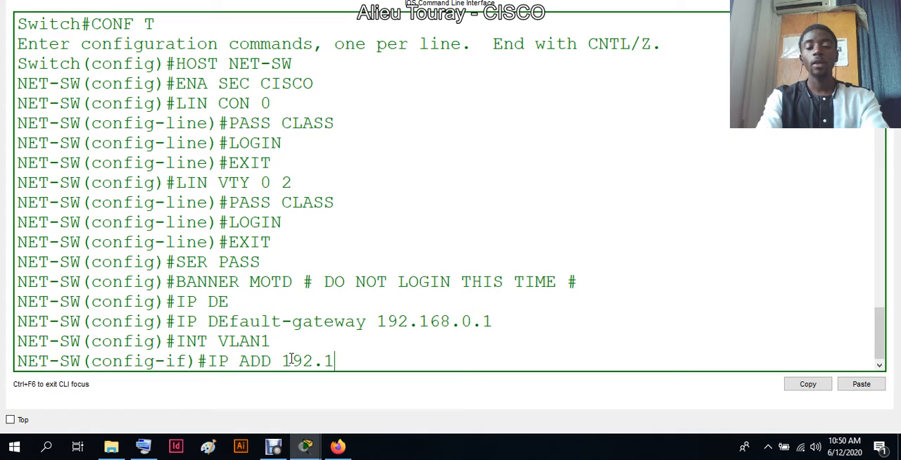
pyautogui.write('68.0.')
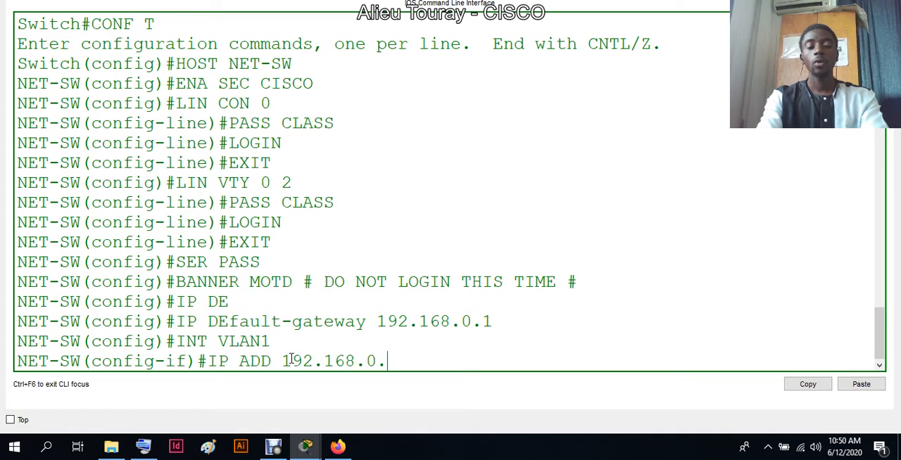
pyautogui.write('2')
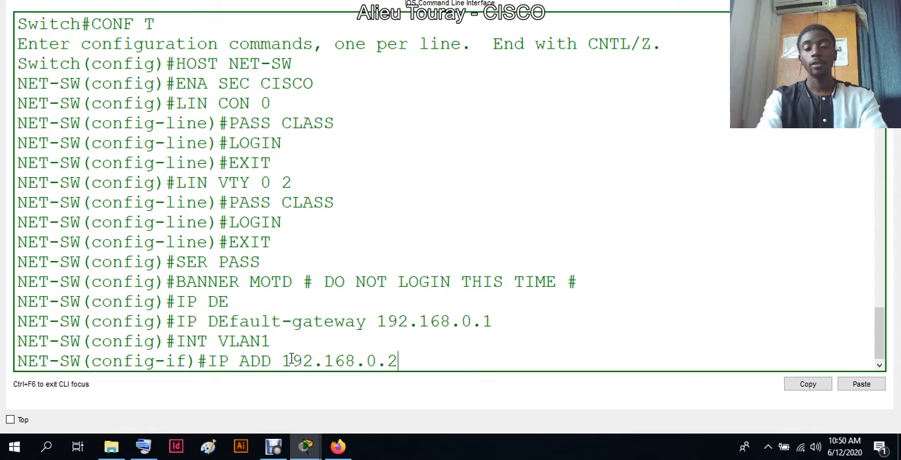
pyautogui.write(' 255.25')
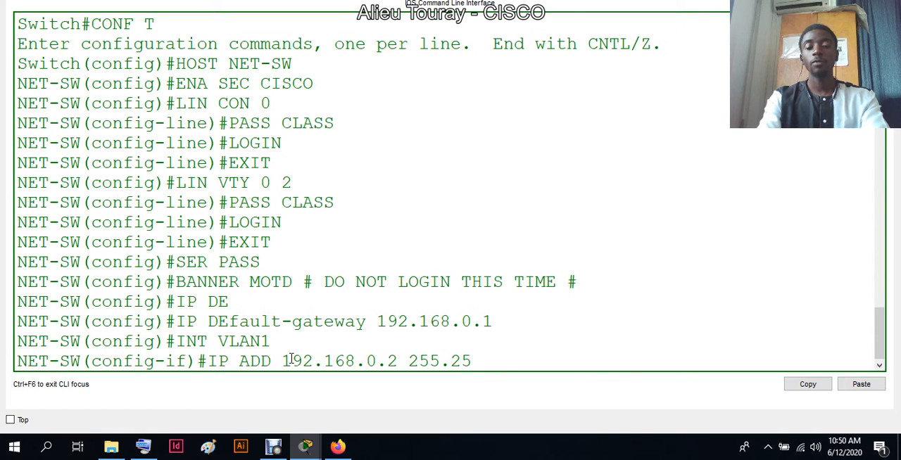
pyautogui.write('5.255.0')
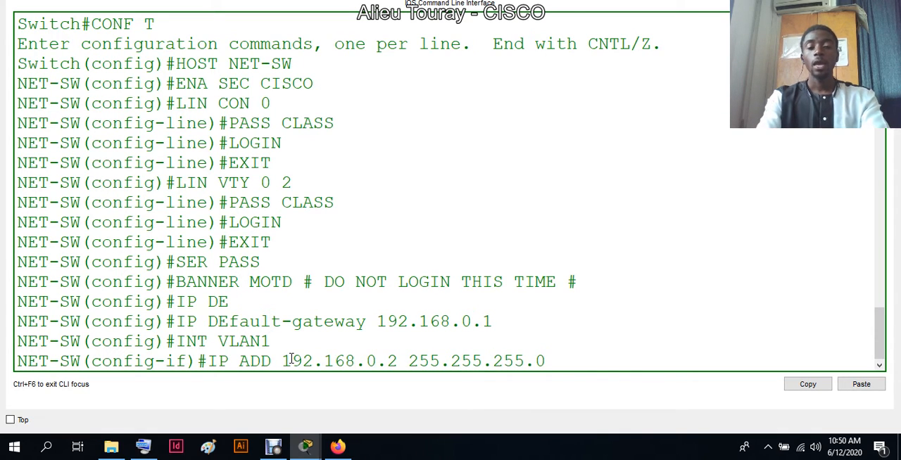
pyautogui.press('Return')
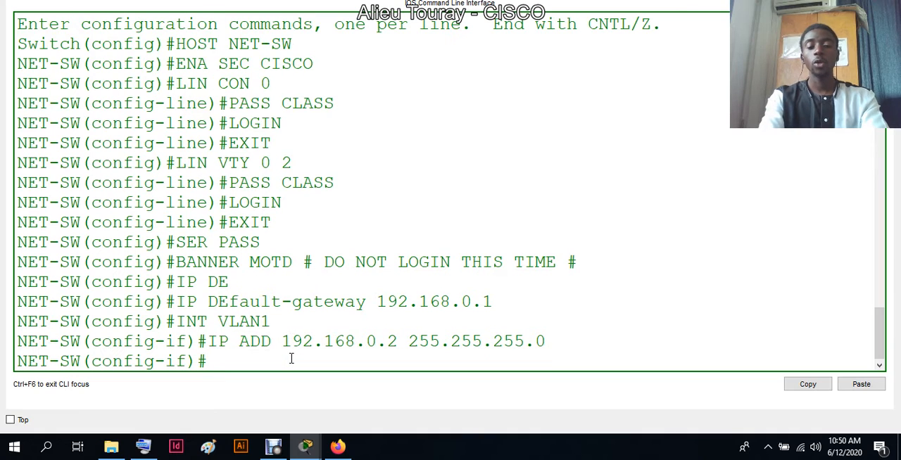
# - Bring up the VLAN 1 interface with the abbreviated command NO SH and check the link and line protocol messages
pyautogui.write('NO')
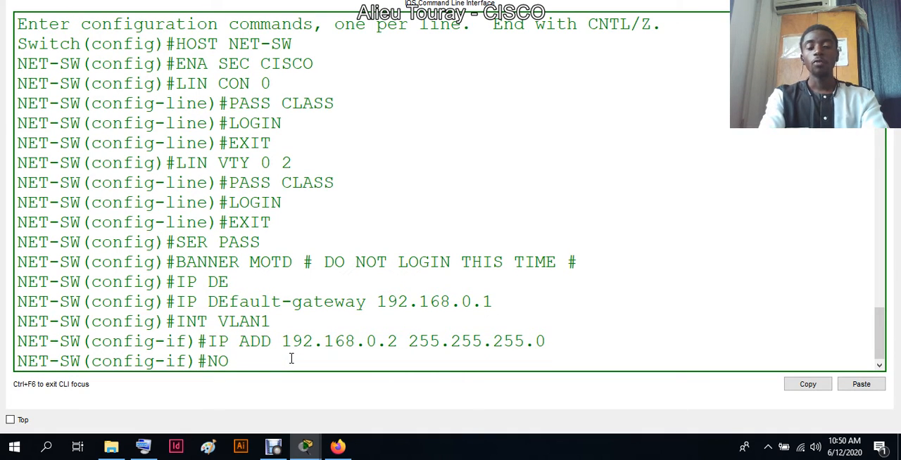
pyautogui.write(' SH')
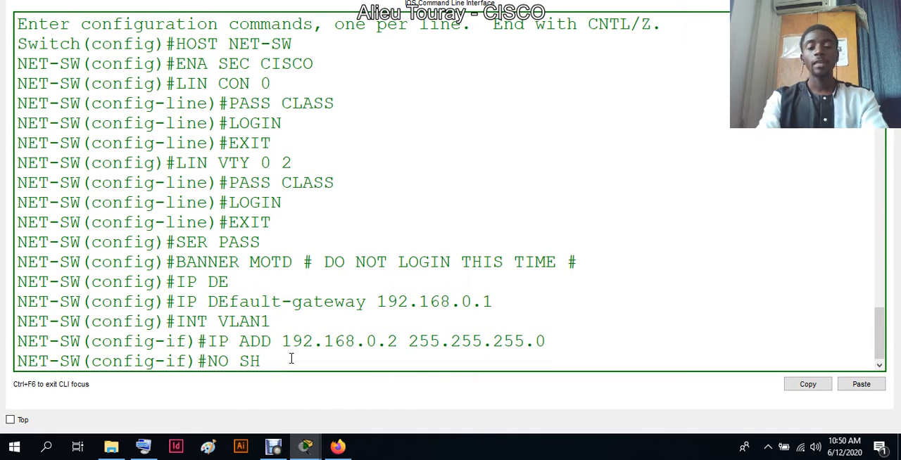
pyautogui.press('Return')
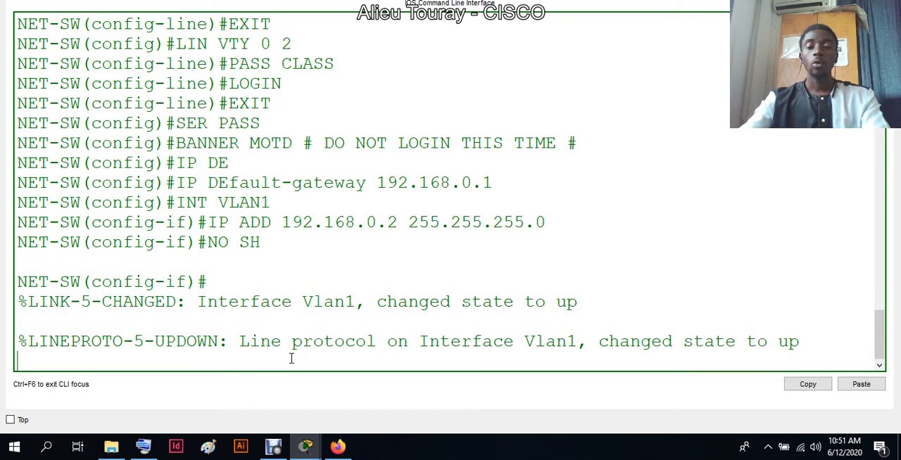
pyautogui.moveTo(199, 303); pyautogui.dragTo(475, 331)
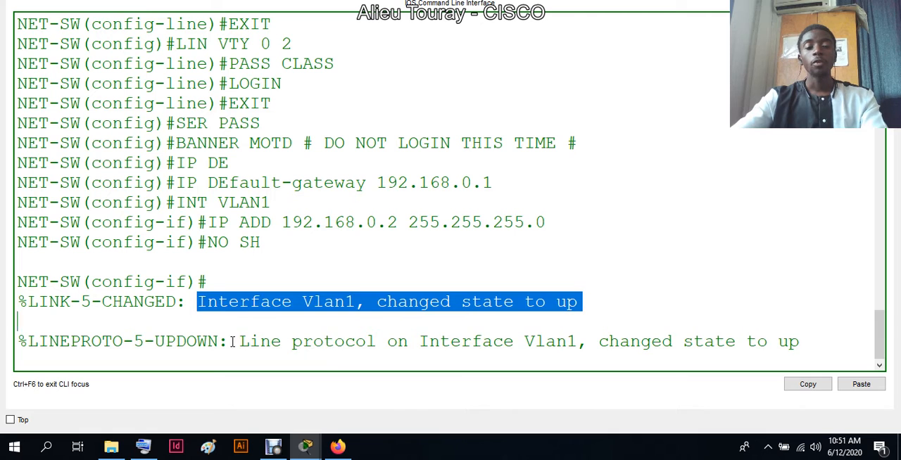
pyautogui.moveTo(232, 342); pyautogui.dragTo(327, 364)
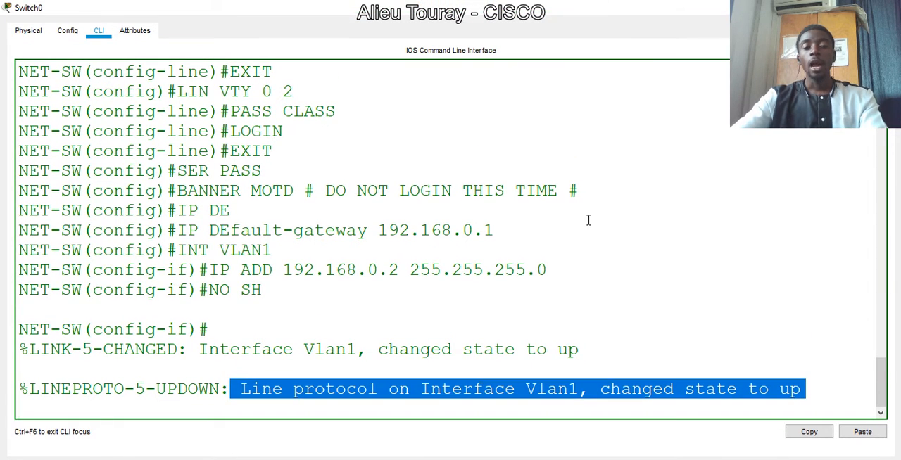
pyautogui.click(233, 390)
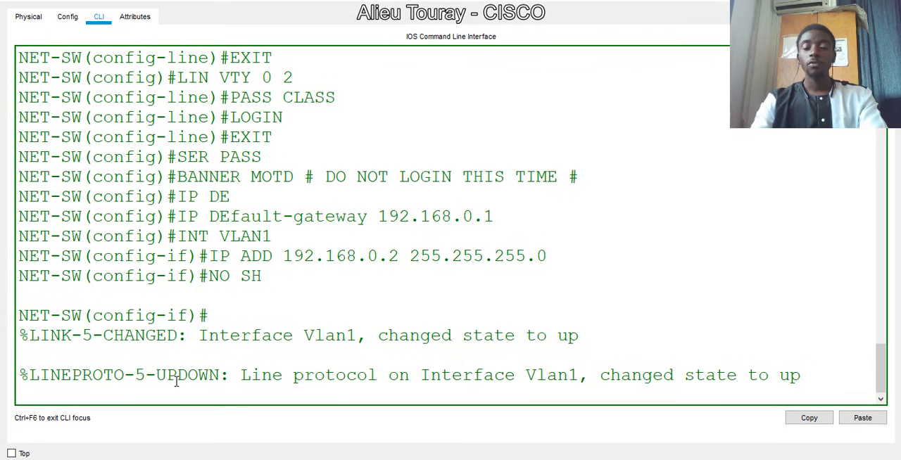
pyautogui.press('Return')
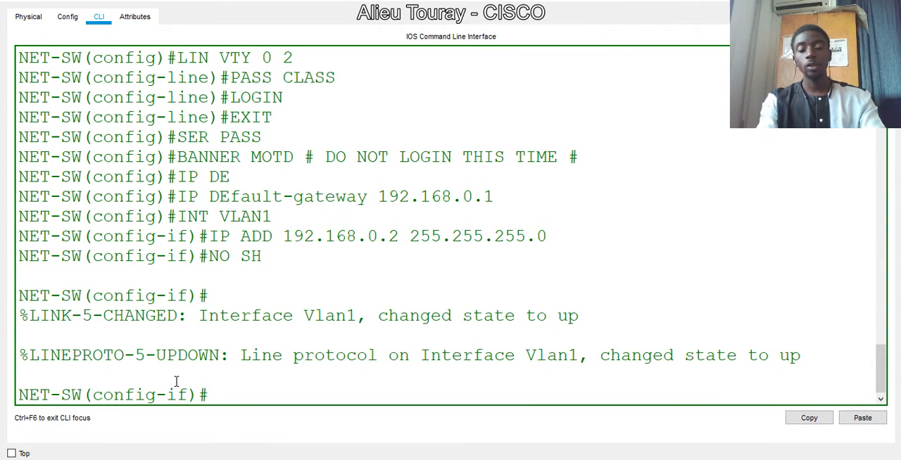
# - Return to privileged EXEC mode and save the switch configuration with WR
pyautogui.hotkey('ctrl', 'z')
pyautogui.press('Return')
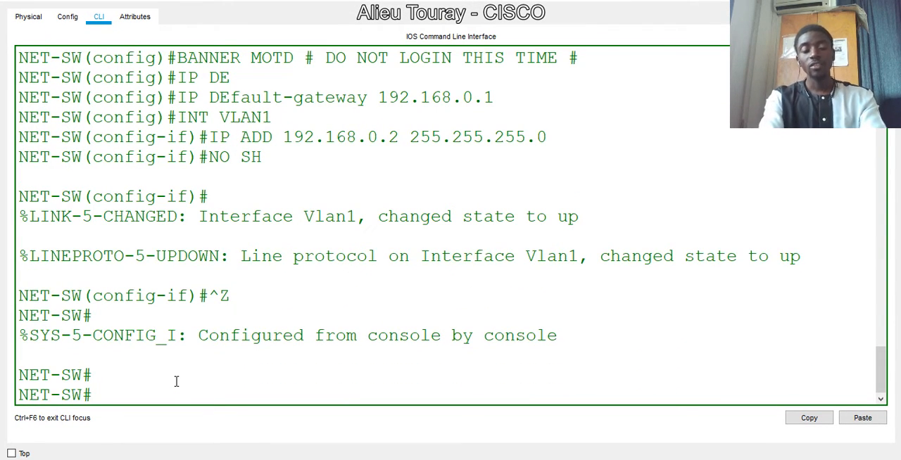
pyautogui.write('WR')
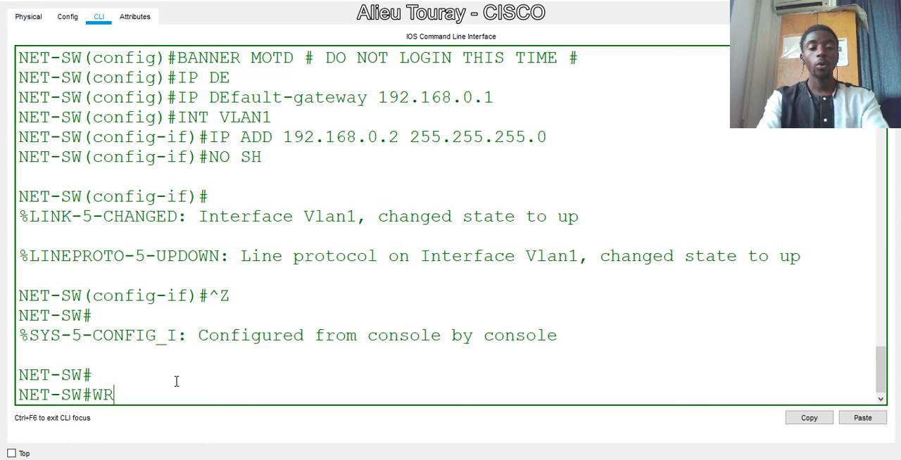
pyautogui.press('Return')
# - Copy the running configuration to startup-config with COPY RUN START, accepting the default filename, and close the switch window
pyautogui.write('COP')
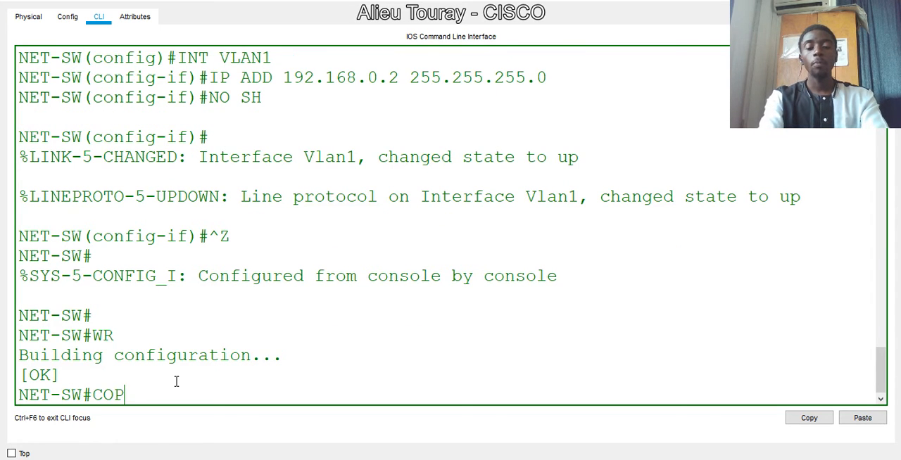
pyautogui.write('Y RUN STA')
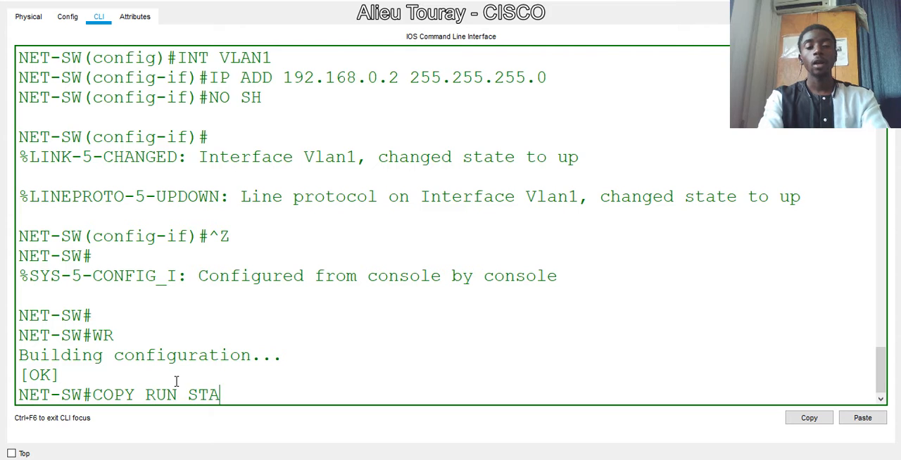
pyautogui.write('RT')
pyautogui.press('Return')
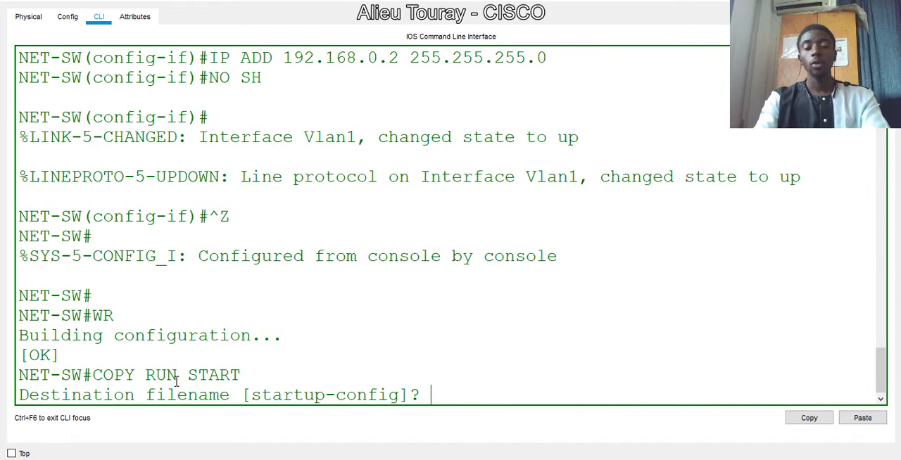
pyautogui.press('Return')
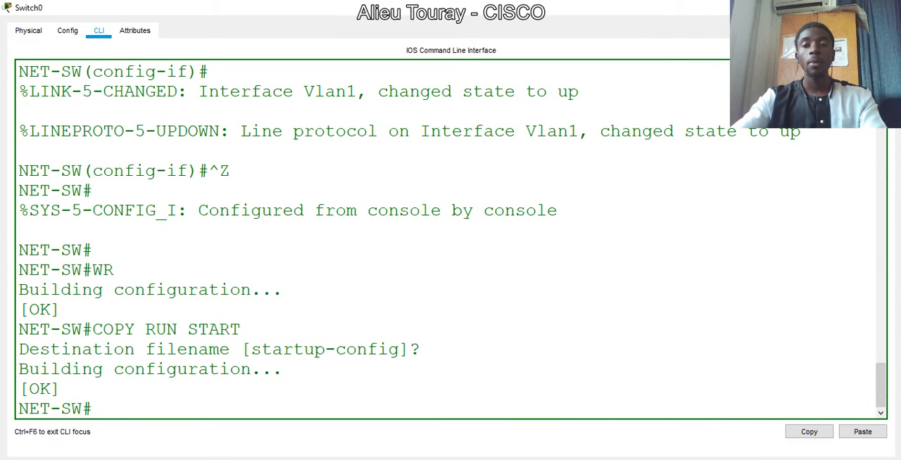
pyautogui.click(884, 8)
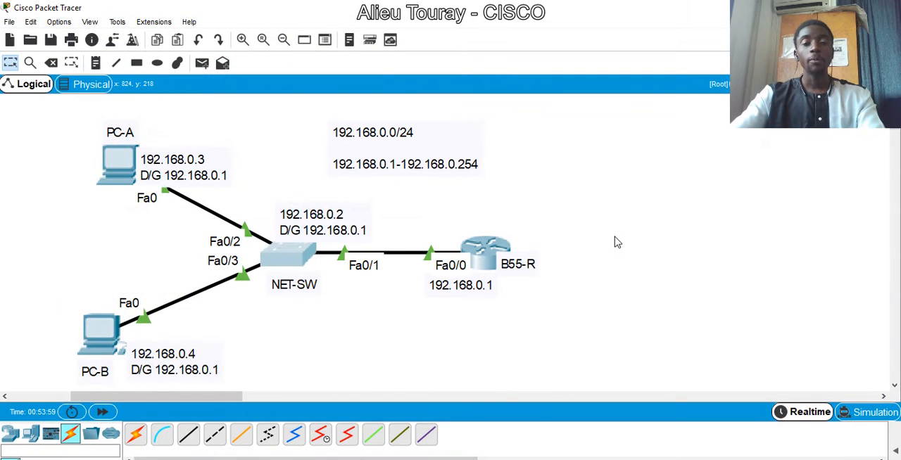
# - Give PC-A the static IP address 192.168.0.3 with subnet mask 255.255.255.0 in its IP configuration
pyautogui.moveTo(121, 177); pyautogui.dragTo(127, 176)
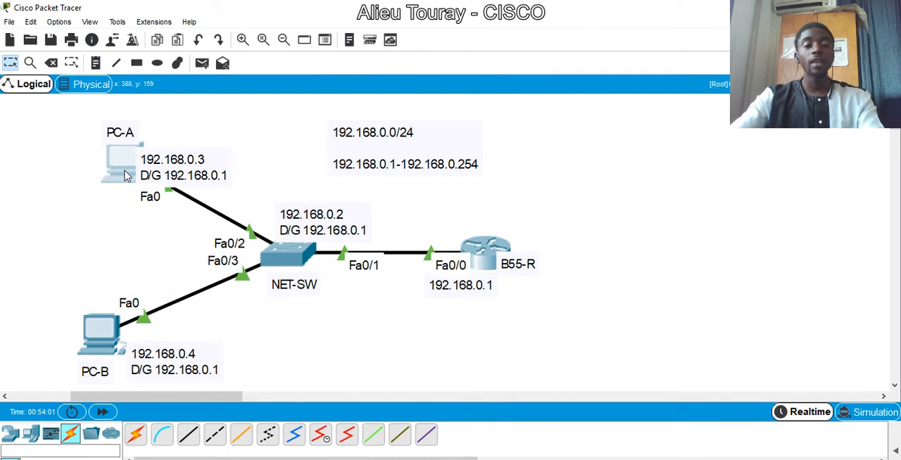
pyautogui.click(124, 176)
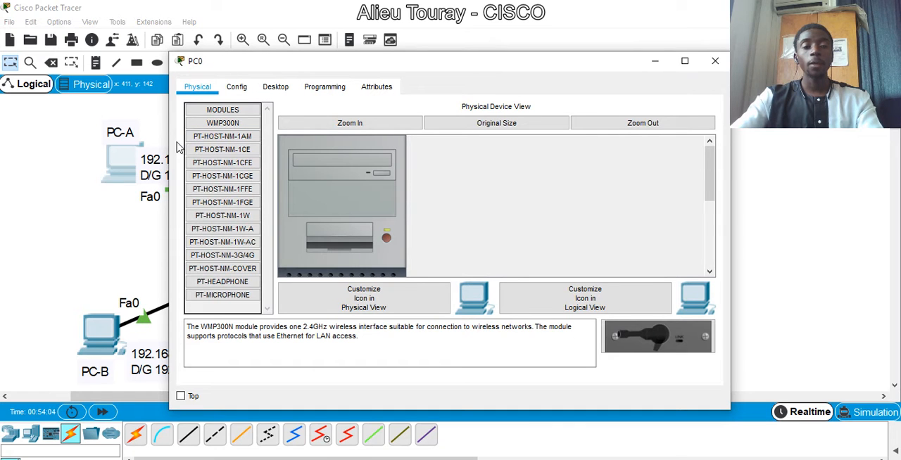
pyautogui.click(275, 88)
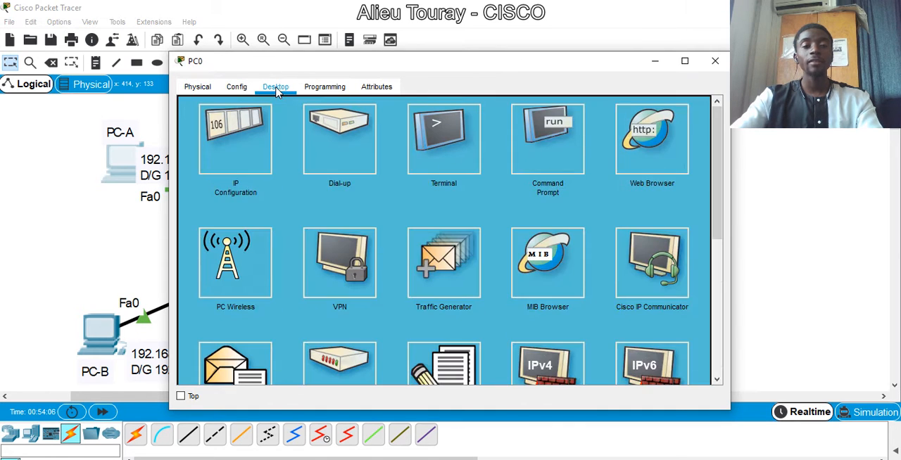
pyautogui.click(236, 160)
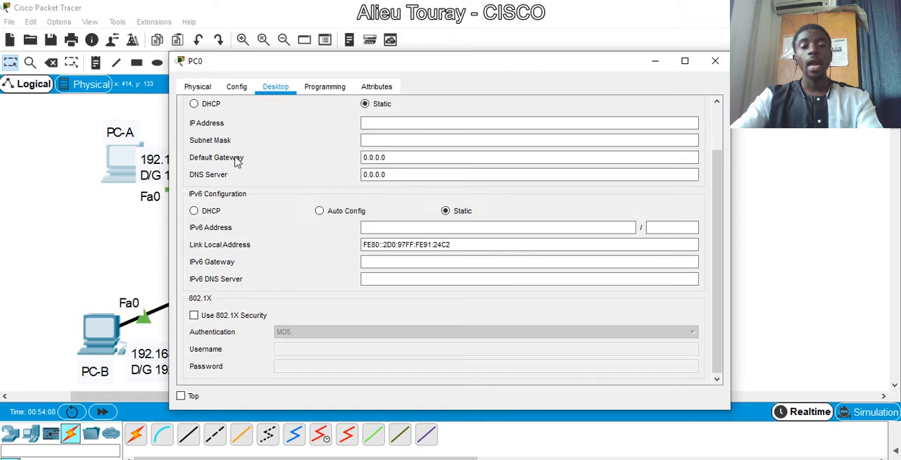
pyautogui.click(390, 124)
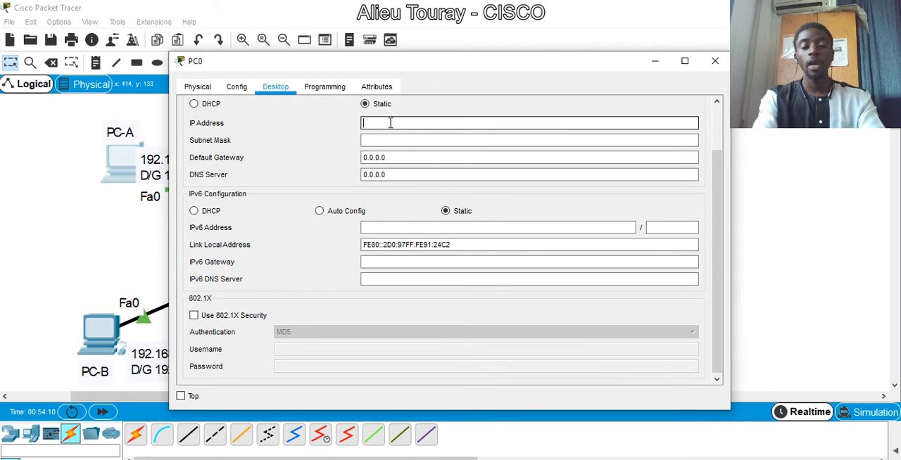
pyautogui.write('192.168.0.3')
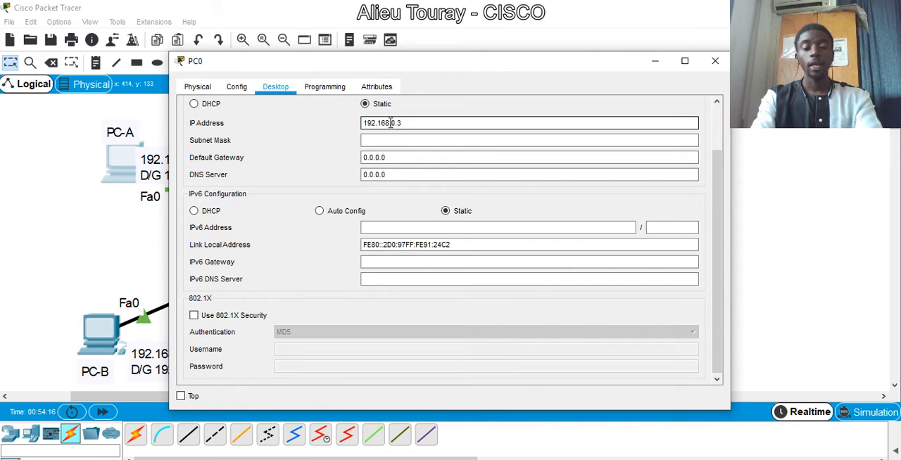
pyautogui.press('Tab')
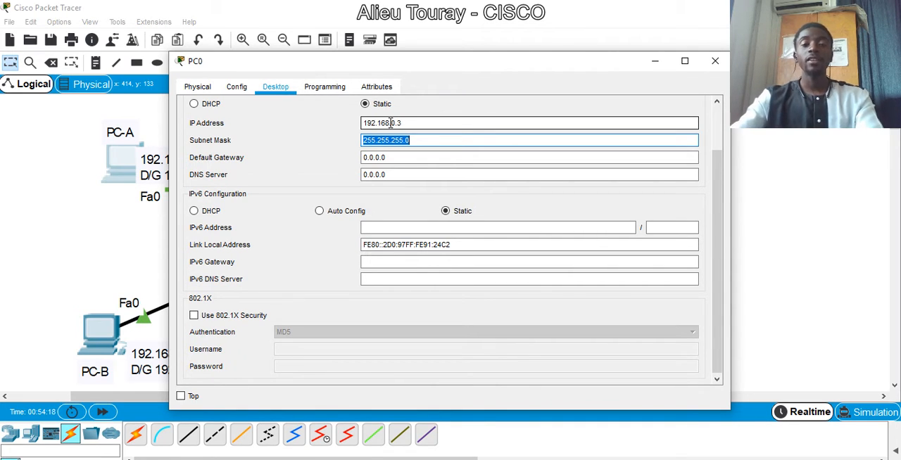
pyautogui.click(429, 140)
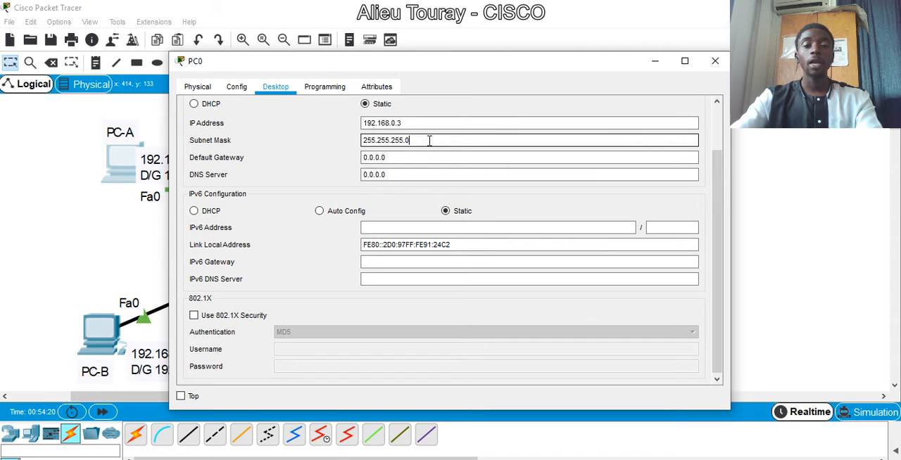
# - Set PC-A's default gateway to 192.168.0.1 and close its configuration window
pyautogui.moveTo(408, 155); pyautogui.dragTo(306, 166)
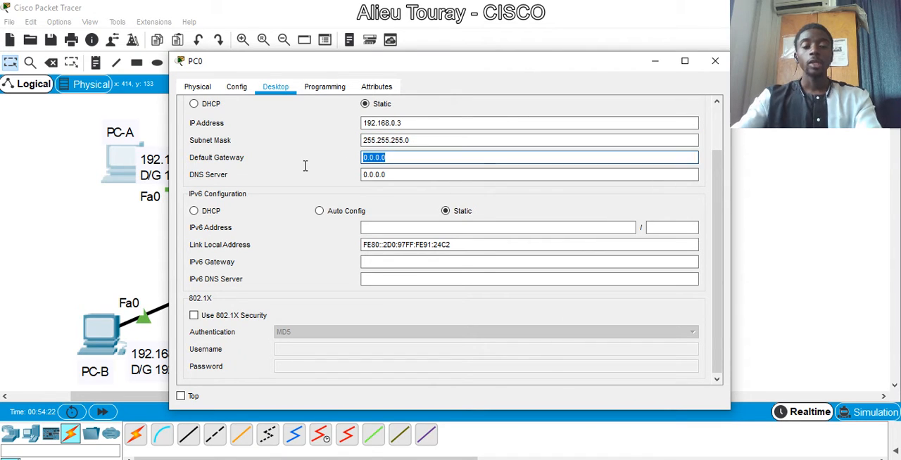
pyautogui.write('19')
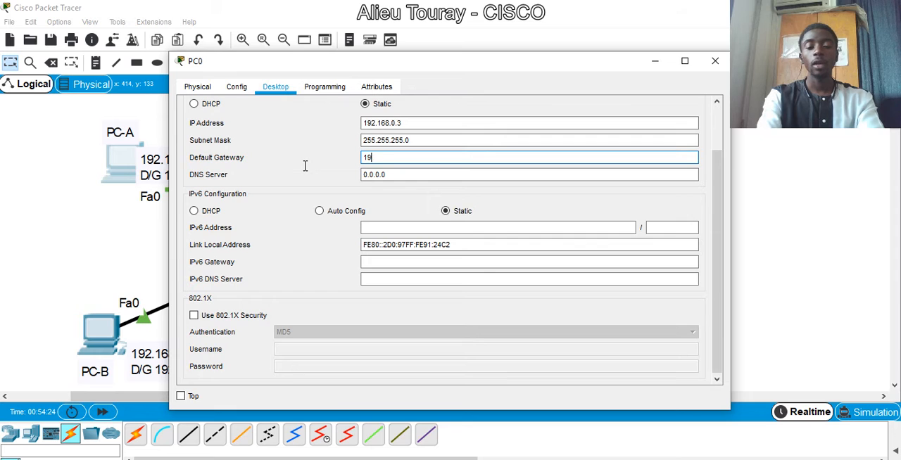
pyautogui.write('2.168')
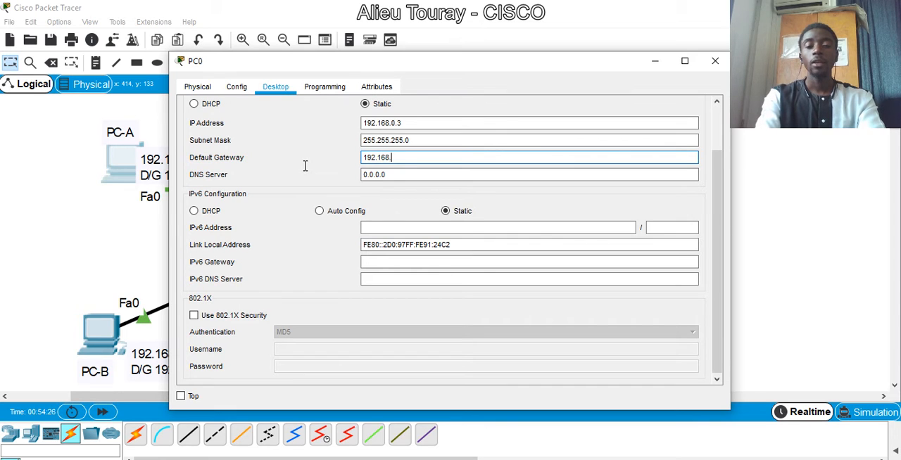
pyautogui.write('.0.1')
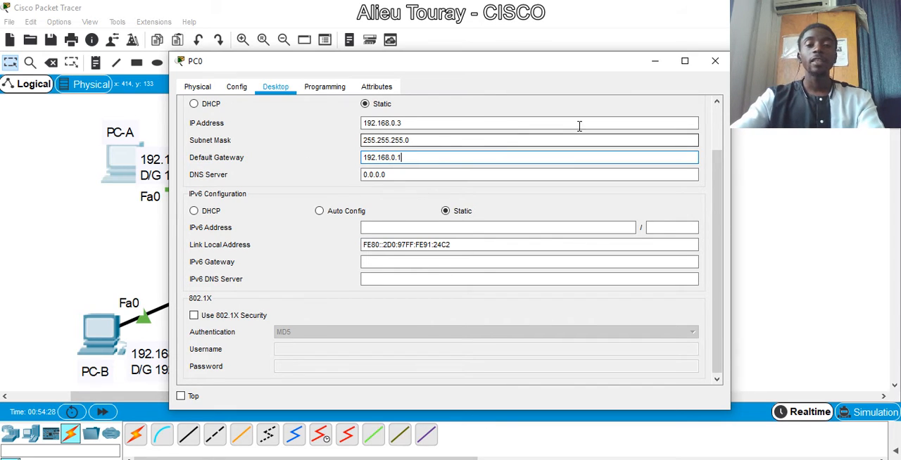
pyautogui.moveTo(452, 67); pyautogui.dragTo(577, 69)
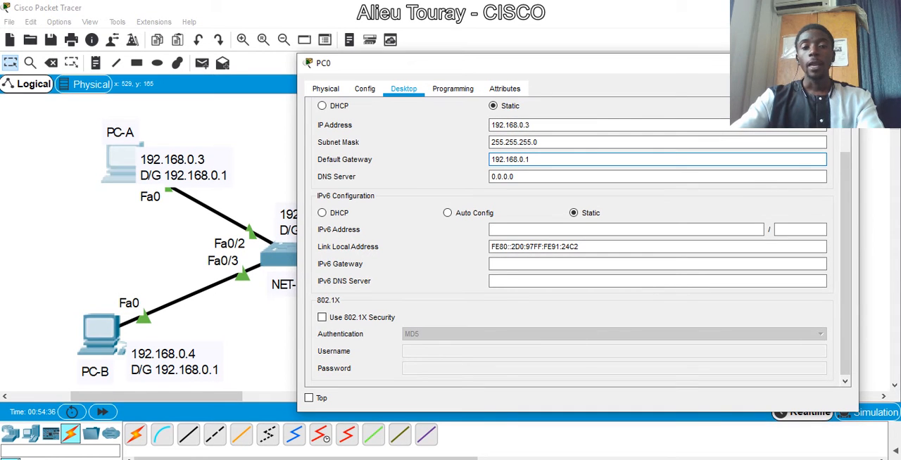
pyautogui.click(843, 64)
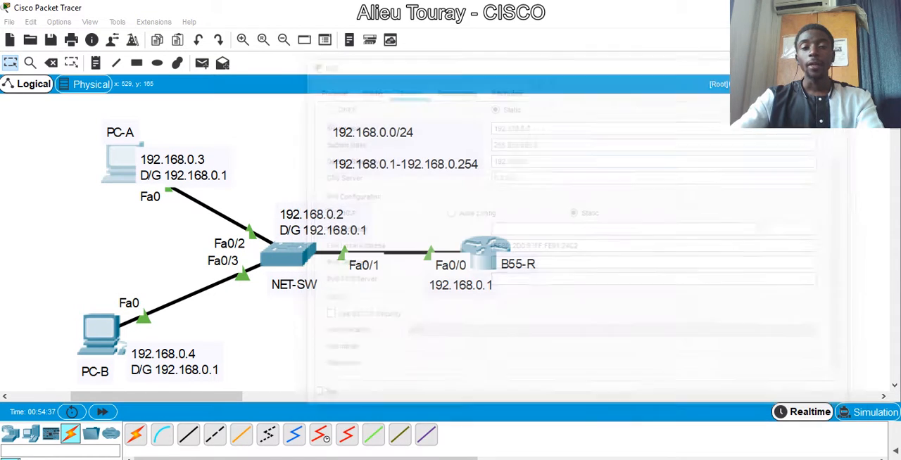
# - Give PC-B the static IP address 192.168.0.4 with subnet mask 255.255.255.0 in its IP configuration
pyautogui.click(107, 326)
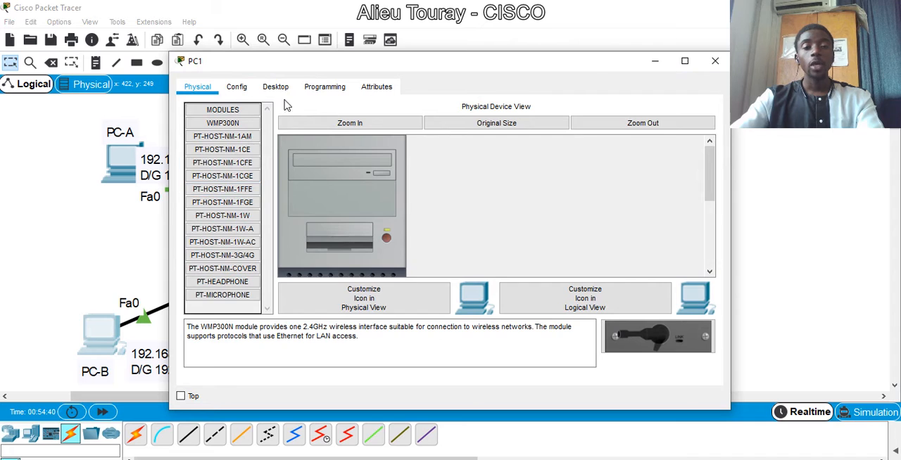
pyautogui.click(277, 87)
pyautogui.click(247, 140)
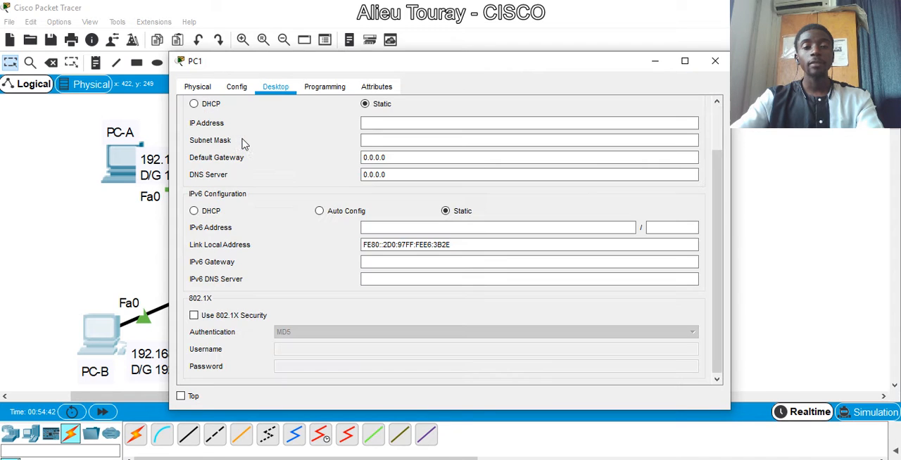
pyautogui.click(377, 125)
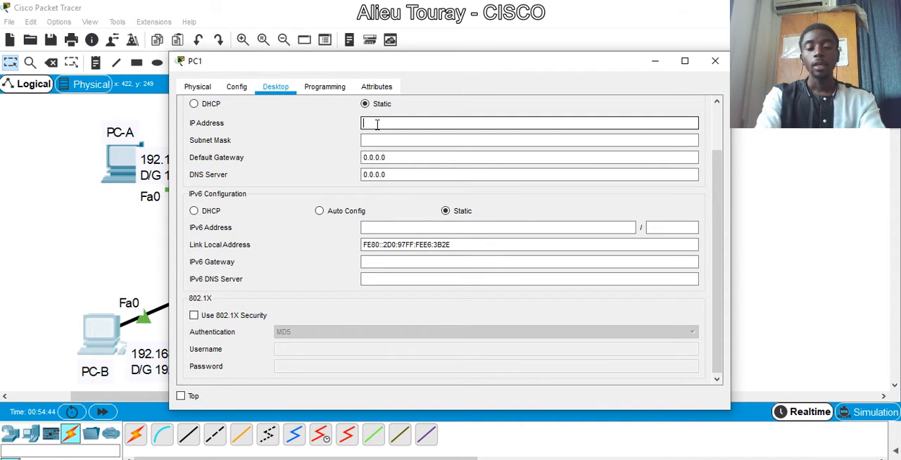
pyautogui.write('192.168.0.4')
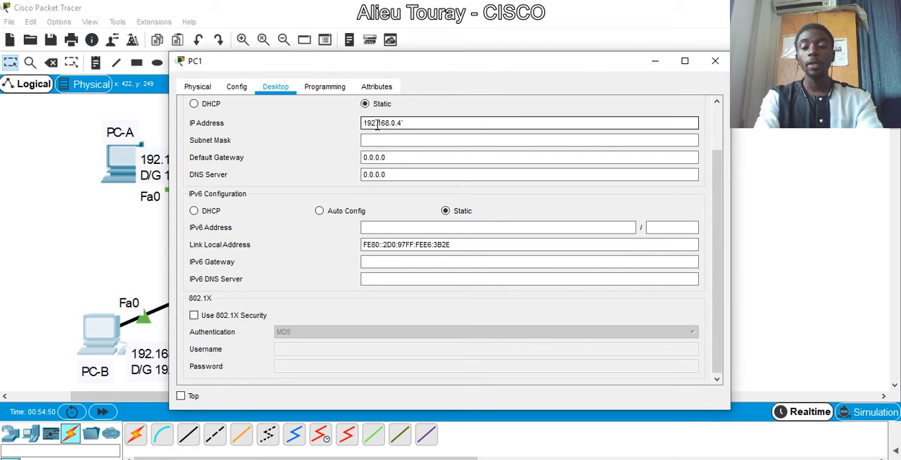
pyautogui.press('Tab')
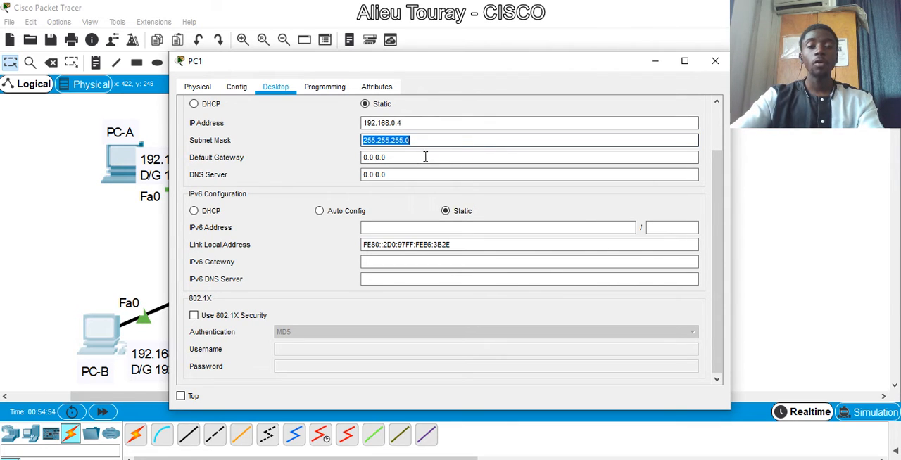
# - Set PC-B's default gateway to 192.168.0.1 and close its configuration window
pyautogui.moveTo(419, 157); pyautogui.dragTo(293, 157)
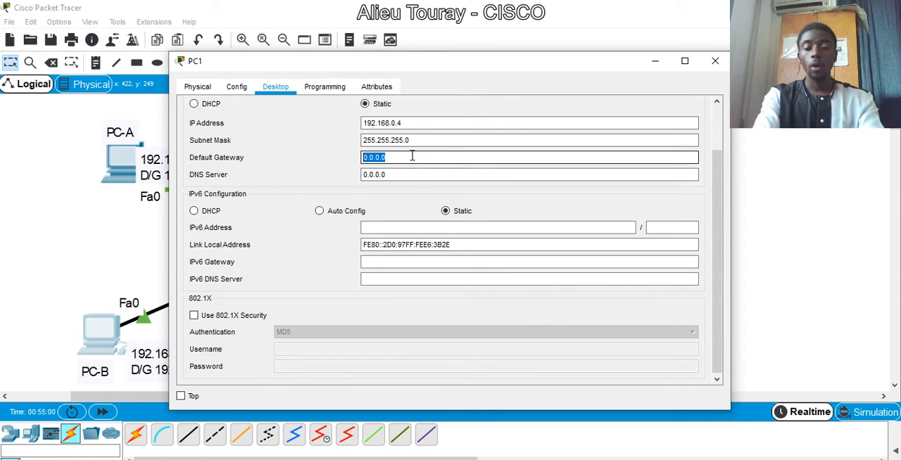
pyautogui.write('192.168.0.1')
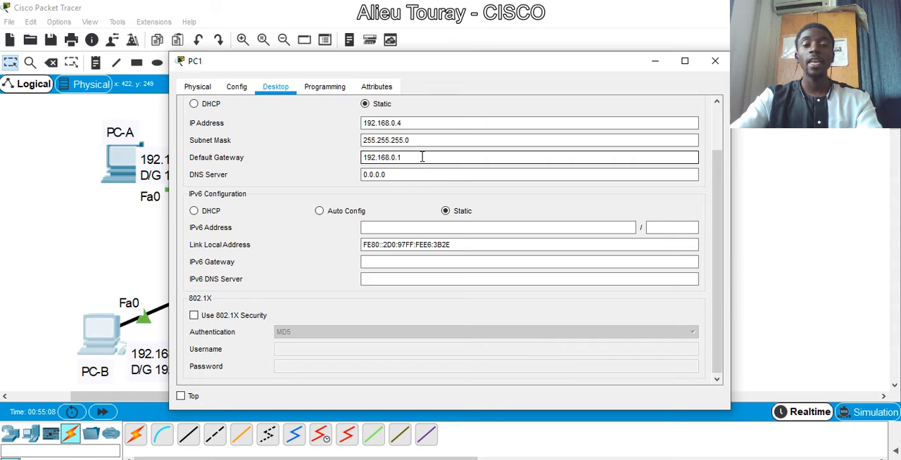
pyautogui.moveTo(422, 157); pyautogui.dragTo(325, 156)
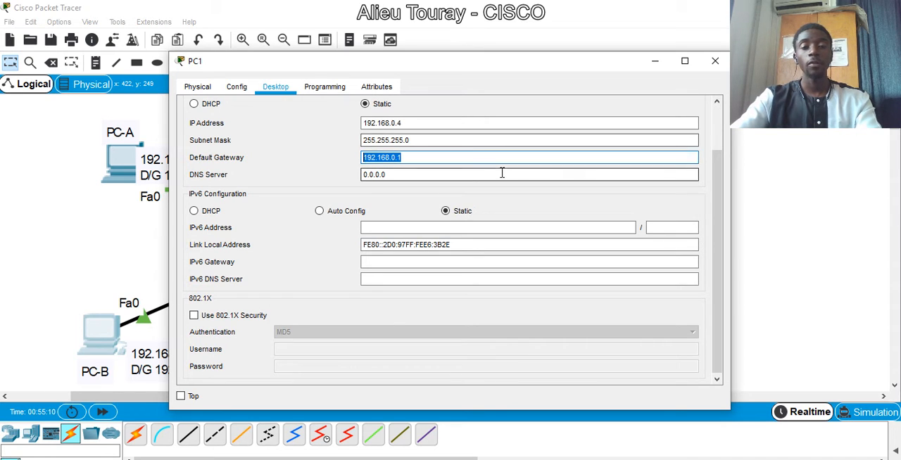
pyautogui.click(721, 60)
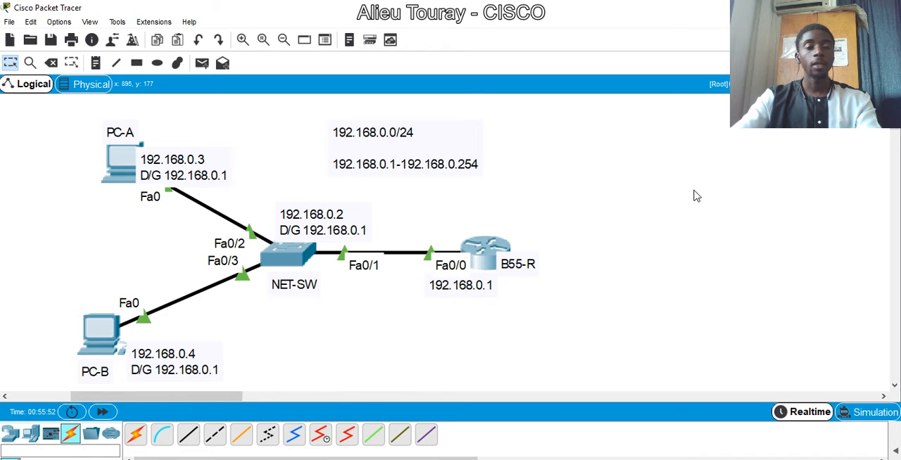
# - Ping the router at 192.168.0.1 from PC-A's command prompt
pyautogui.click(125, 159)
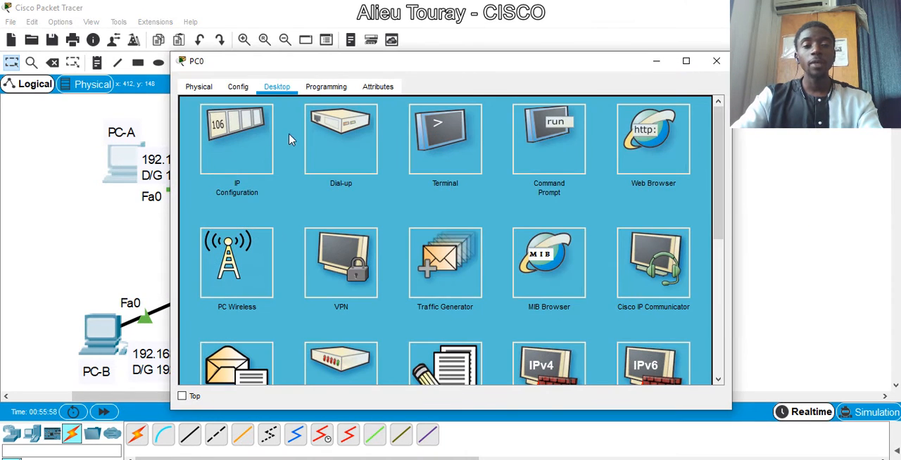
pyautogui.click(549, 144)
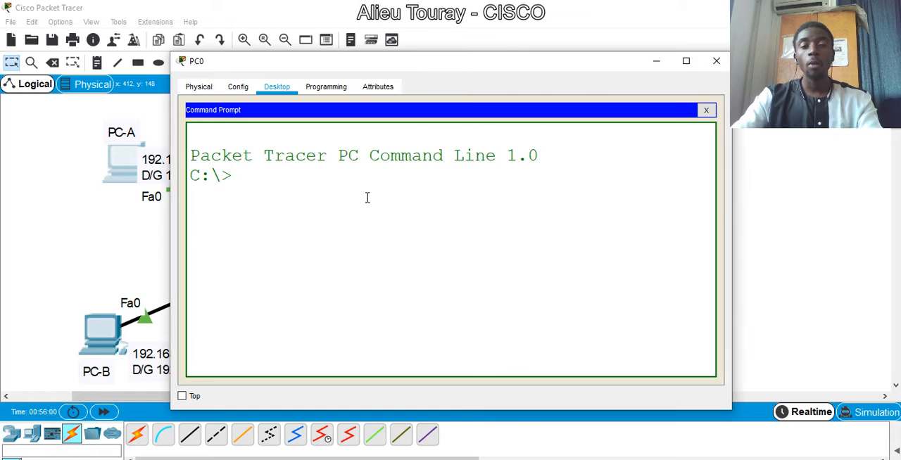
pyautogui.write('PING ')
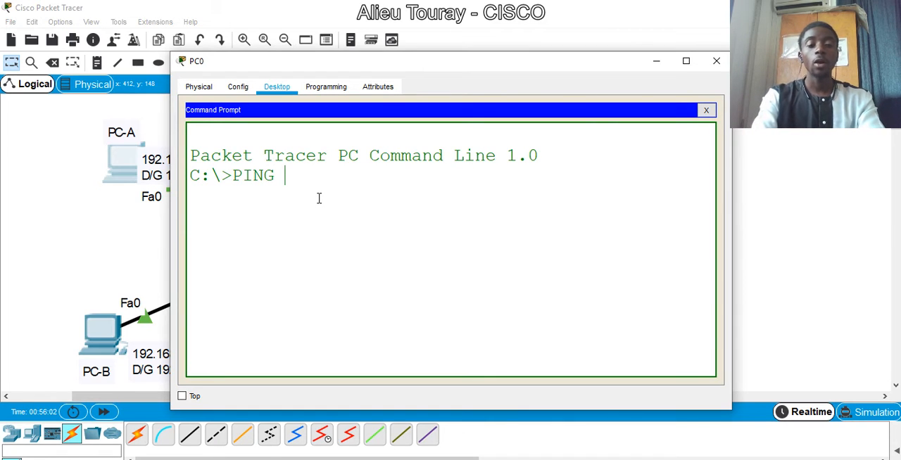
pyautogui.write('192.1')
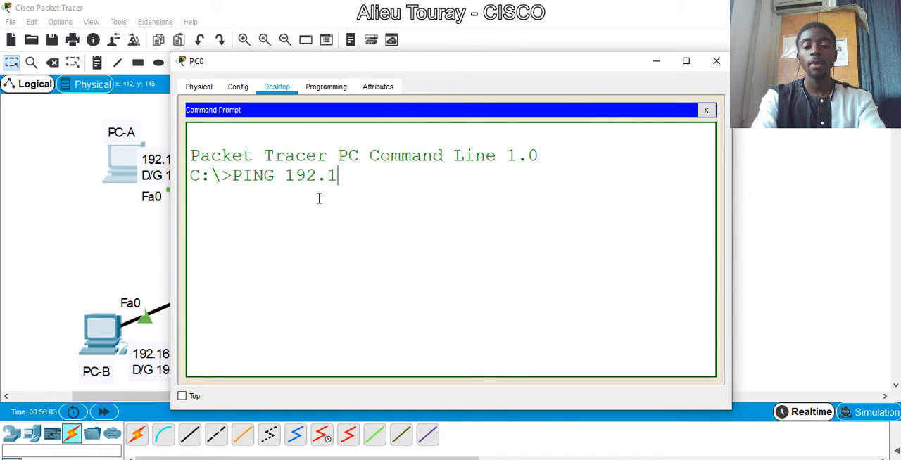
pyautogui.write('68.0.')
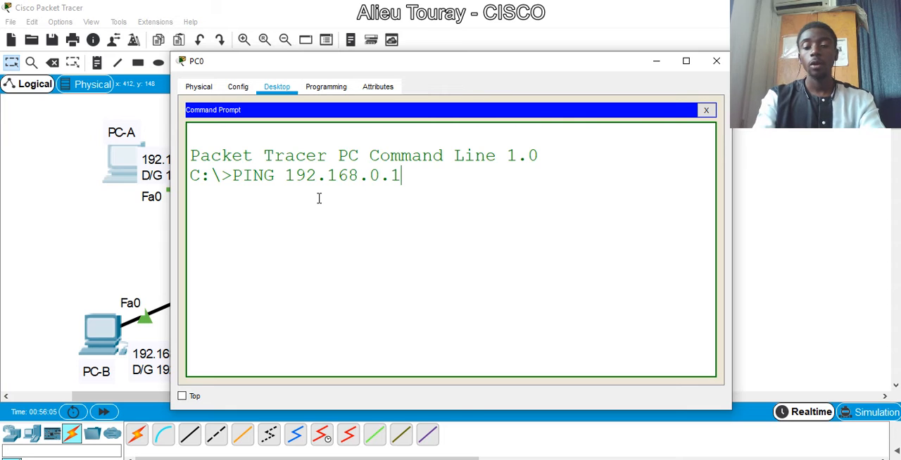
pyautogui.write('1')
pyautogui.press('Return')
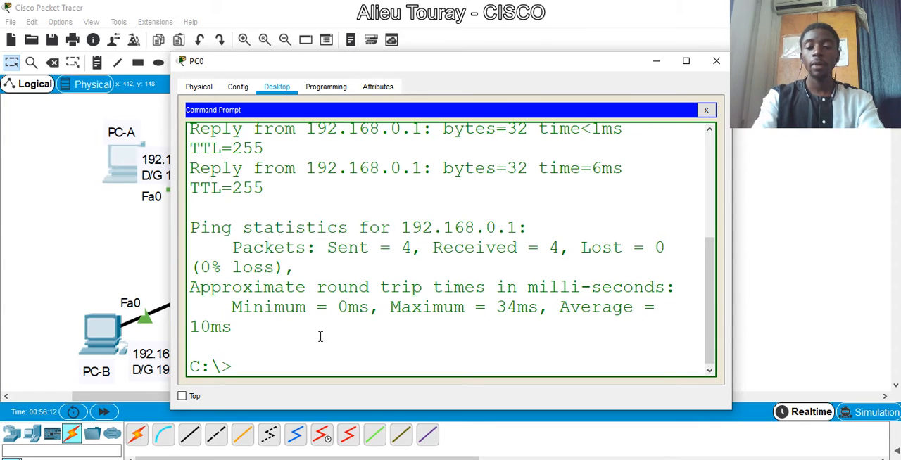
# - Ping the switch at 192.168.0.2 from PC-A and examine the individual reply lines and ping statistics
pyautogui.press('Up')
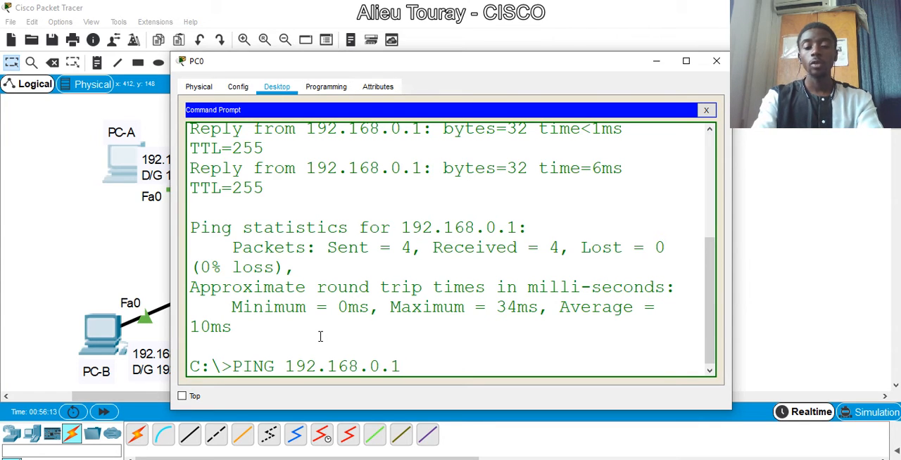
pyautogui.write('2')
pyautogui.press('Return')
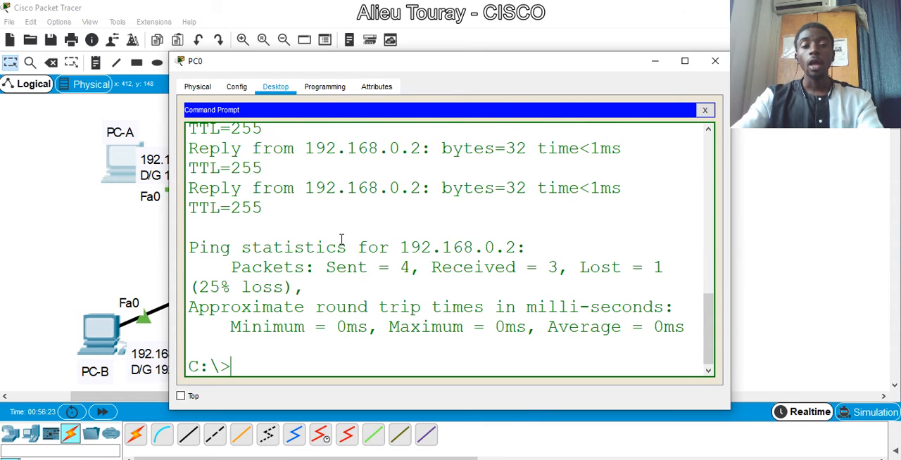
pyautogui.scroll(2, 343, 239)
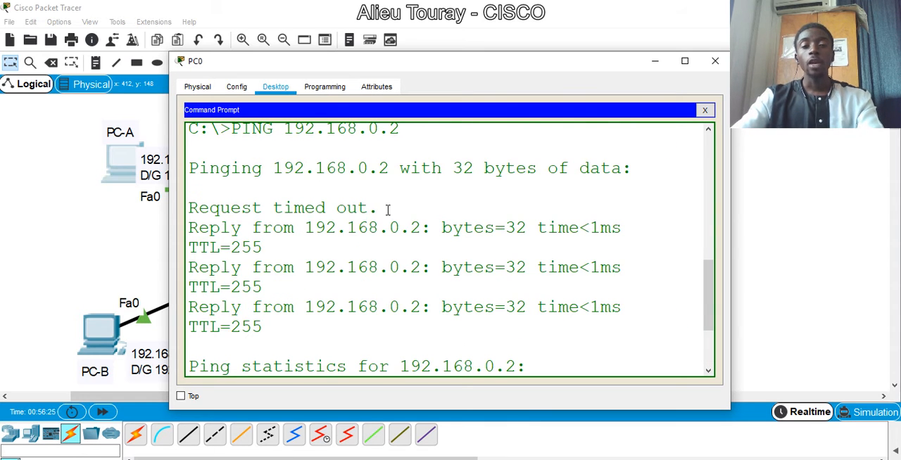
pyautogui.moveTo(385, 209); pyautogui.dragTo(180, 205)
pyautogui.scroll(-2, 337, 269)
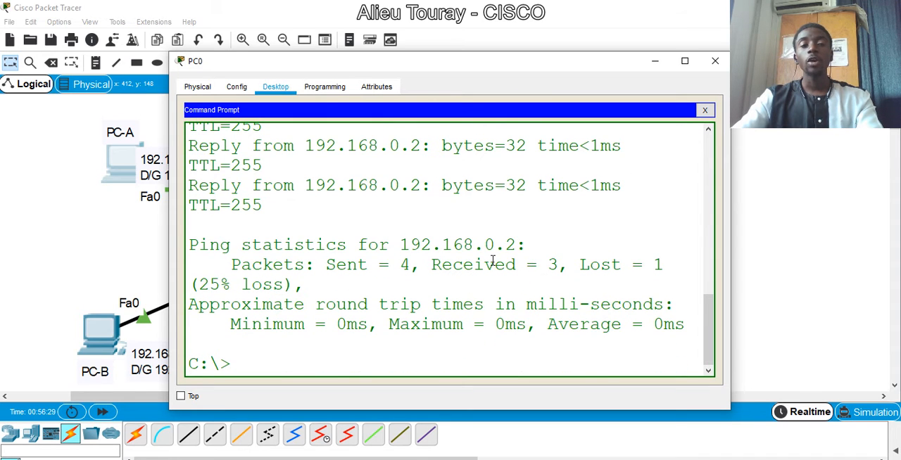
pyautogui.scroll(3, 493, 261)
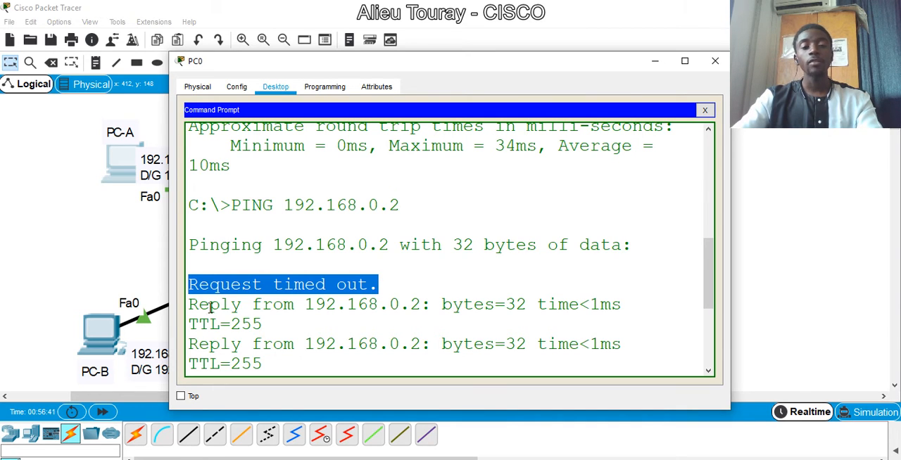
pyautogui.moveTo(189, 322); pyautogui.dragTo(222, 324)
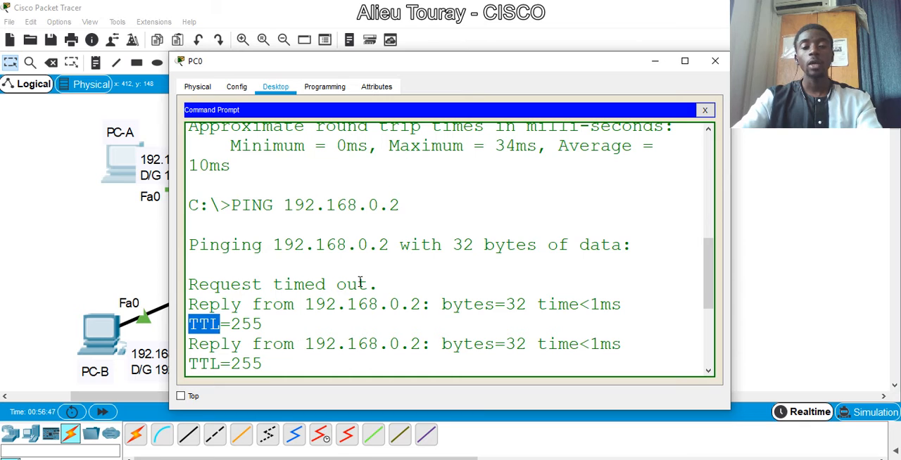
# - Examine the timed-out line and statistics of the switch ping, and ping 192.168.0.2 from PC-A again
pyautogui.moveTo(381, 288); pyautogui.dragTo(176, 283)
pyautogui.scroll(-2, 505, 273)
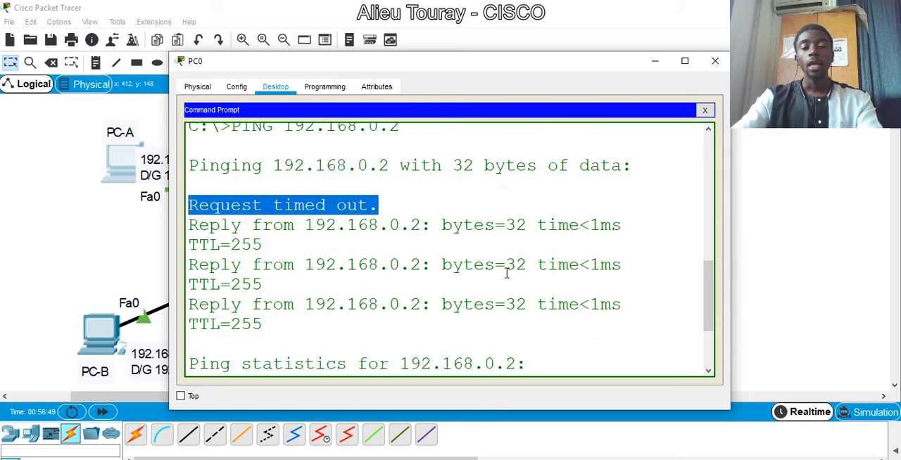
pyautogui.scroll(-3, 505, 273)
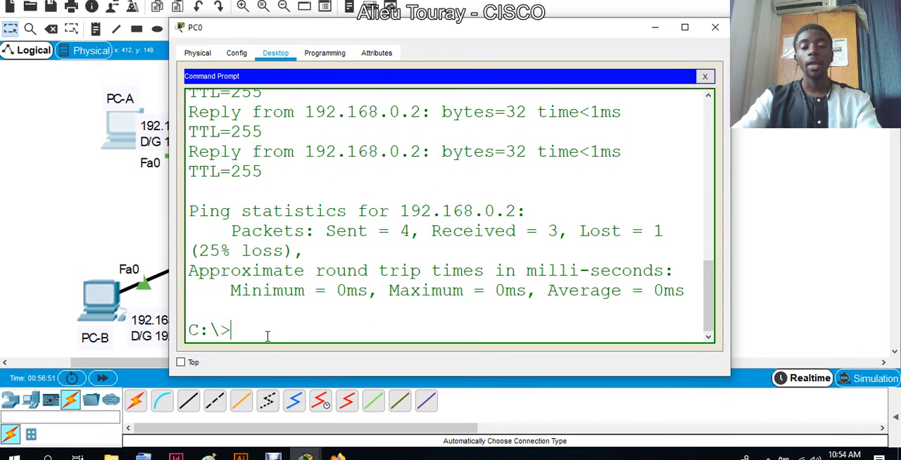
pyautogui.press('Up')
pyautogui.press('Return')
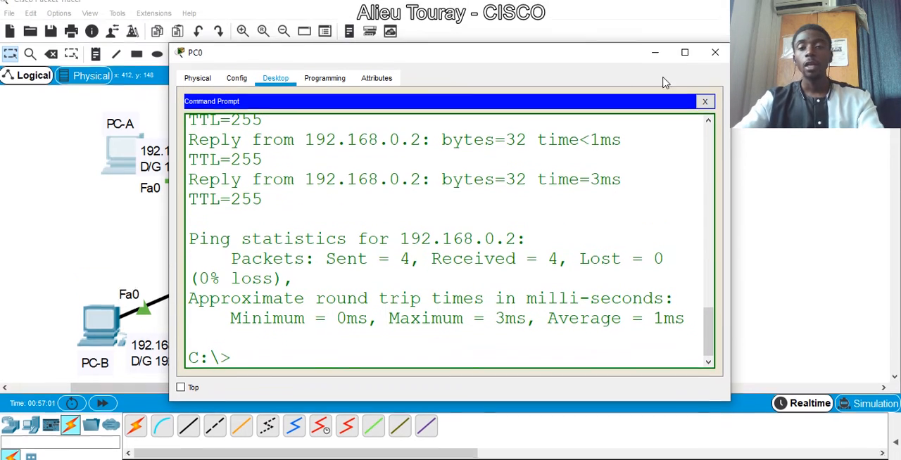
# - Ping PC-B at 192.168.0.4 from PC-A's command prompt and close PC-A's window
pyautogui.press('Up')
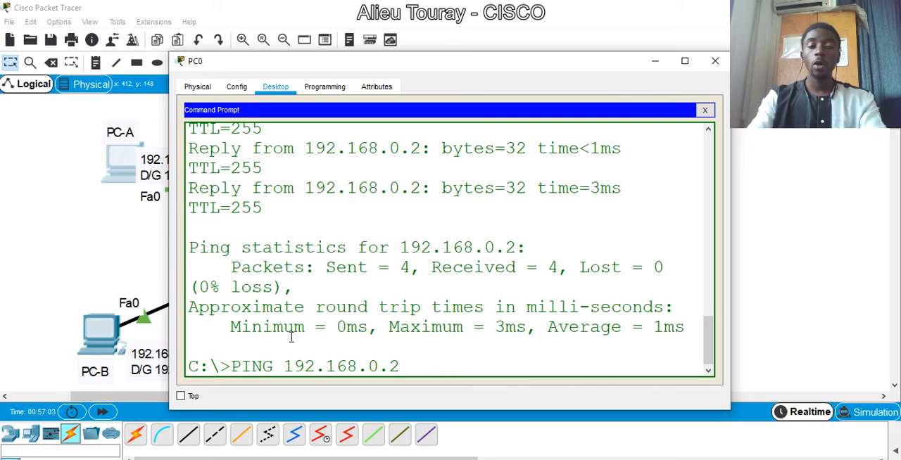
pyautogui.write('4')
pyautogui.press('Return')
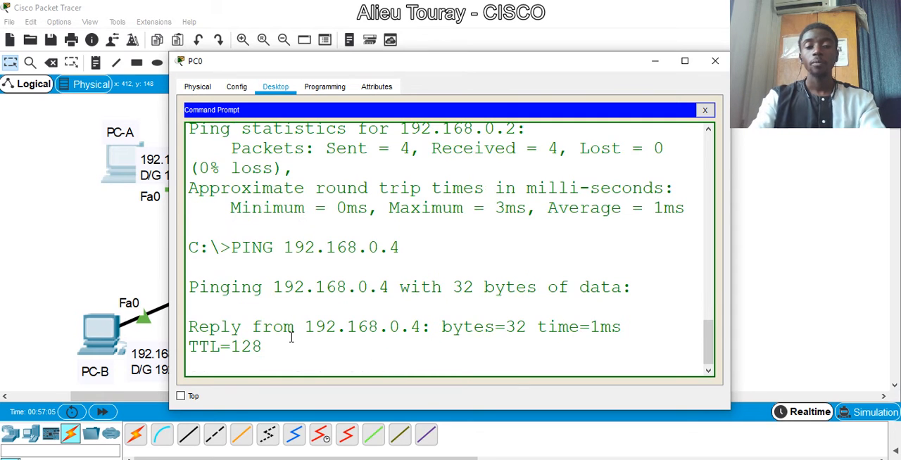
pyautogui.click(716, 61)
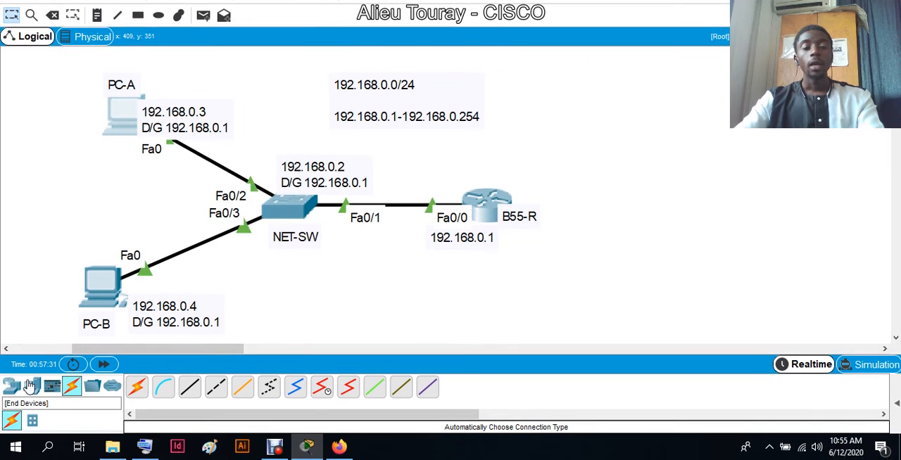
# - Add a 2960 switch to the workspace, to the right of router B55-R
pyautogui.click(11, 387)
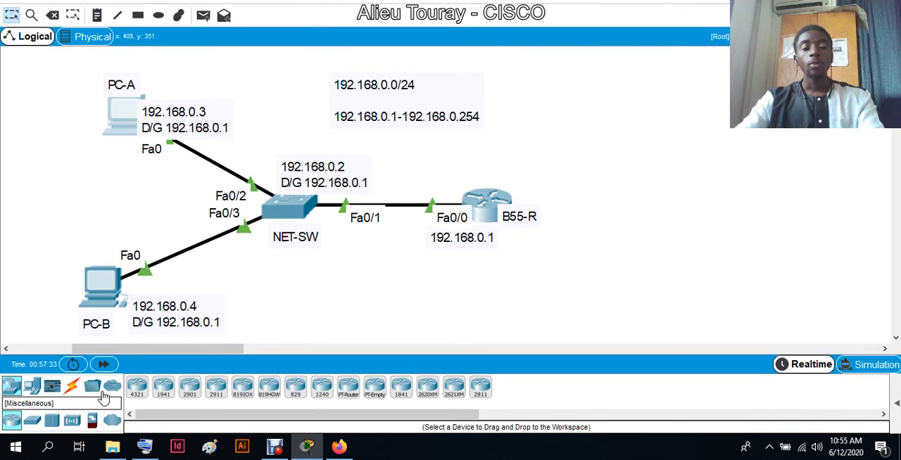
pyautogui.click(33, 421)
pyautogui.click(138, 388)
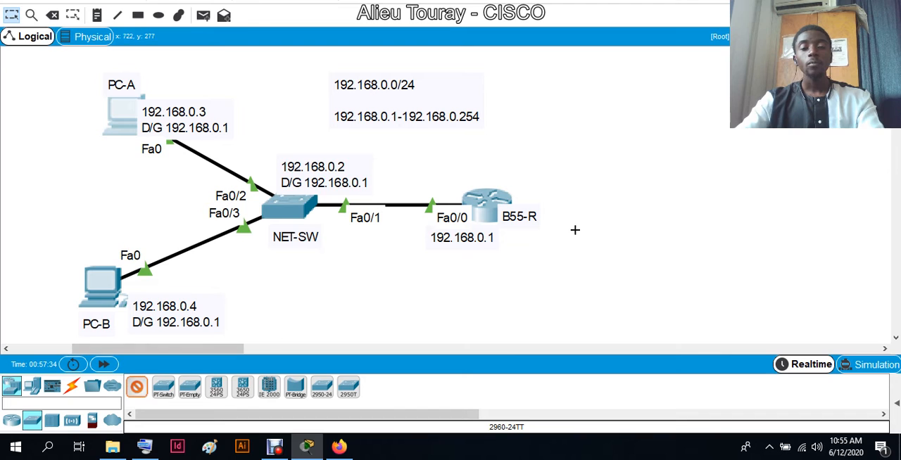
pyautogui.click(688, 203)
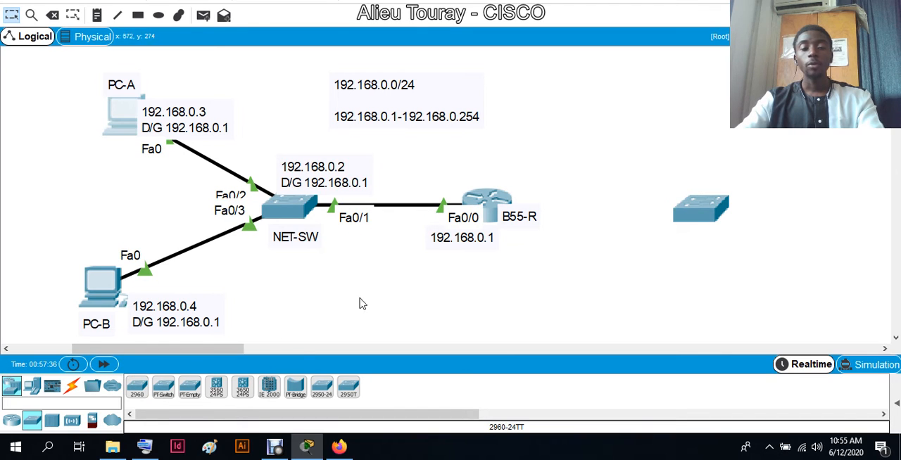
# - Add a PC up and to the right of the new switch, and move the switch slightly closer to the router
pyautogui.click(34, 389)
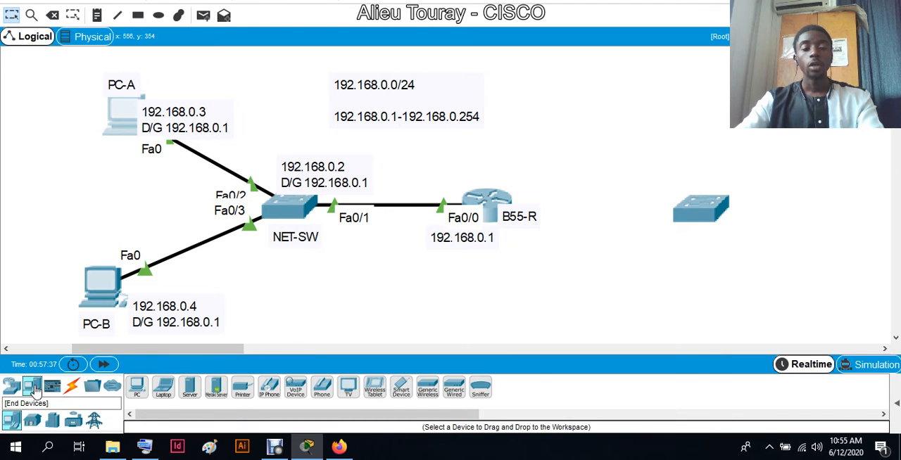
pyautogui.click(138, 388)
pyautogui.click(830, 145)
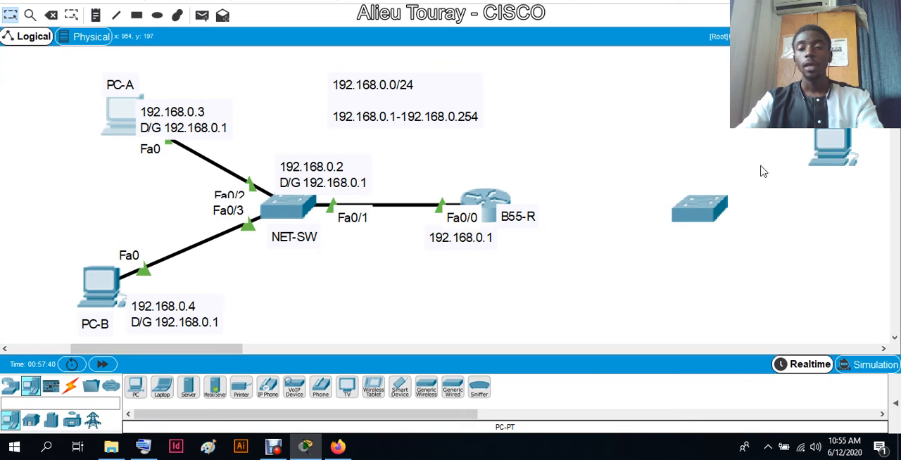
pyautogui.moveTo(695, 213); pyautogui.dragTo(666, 208)
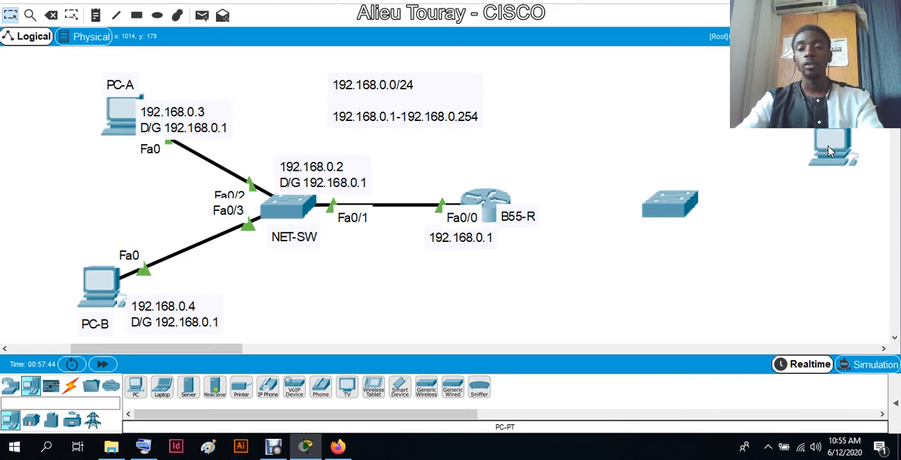
# - Place a text note reading PC-C above the new PC
pyautogui.press('n')
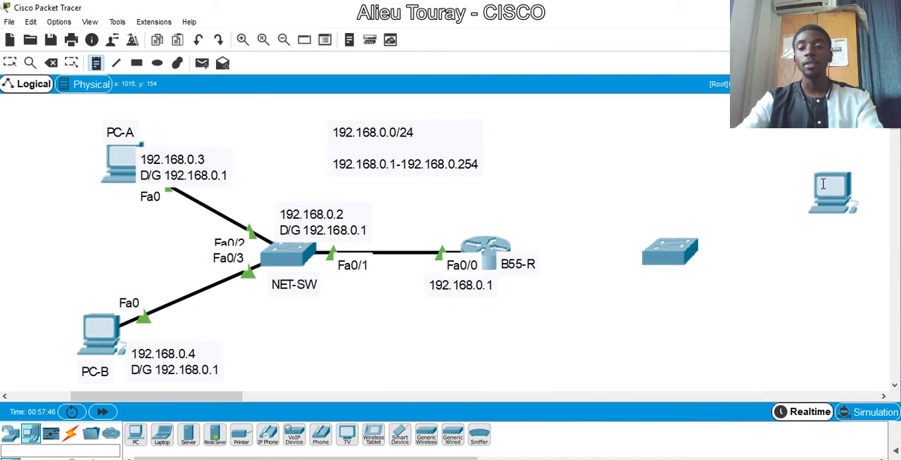
pyautogui.click(810, 148)
pyautogui.write('PC-C')
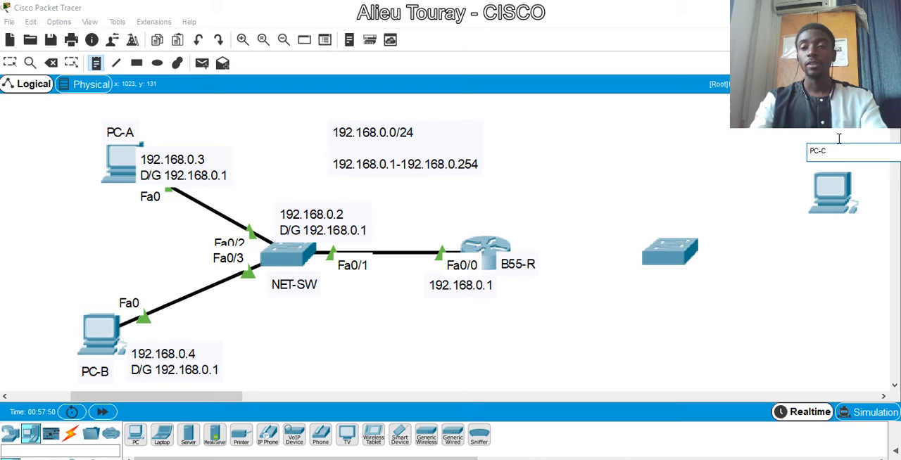
pyautogui.click(668, 219)
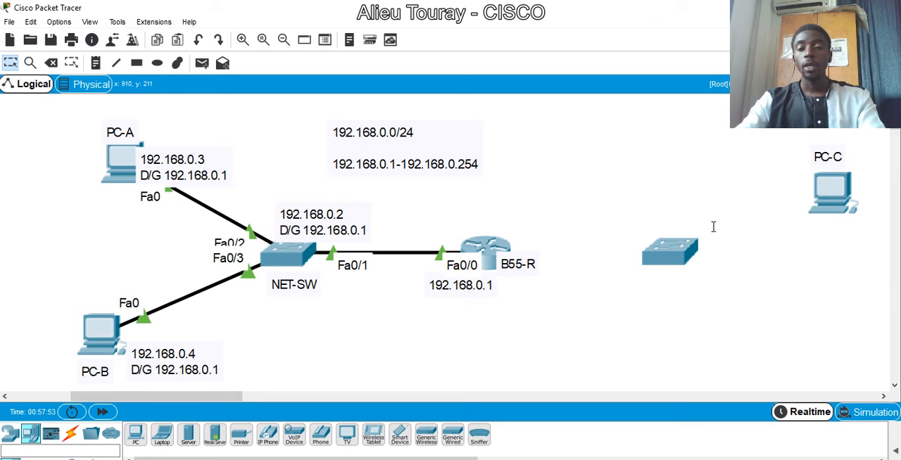
# - Place a text note reading SW-2 above the new switch and return to the selection tool
pyautogui.click(96, 63)
pyautogui.click(653, 215)
pyautogui.write('s')
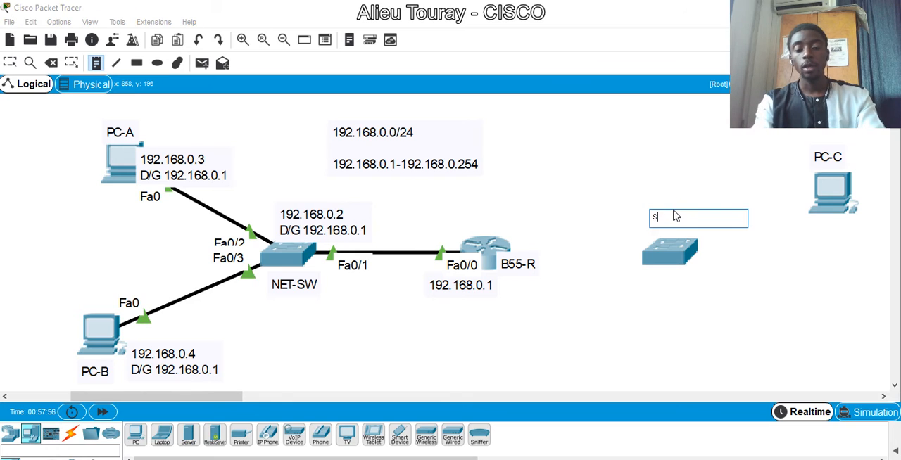
pyautogui.write('w-2')
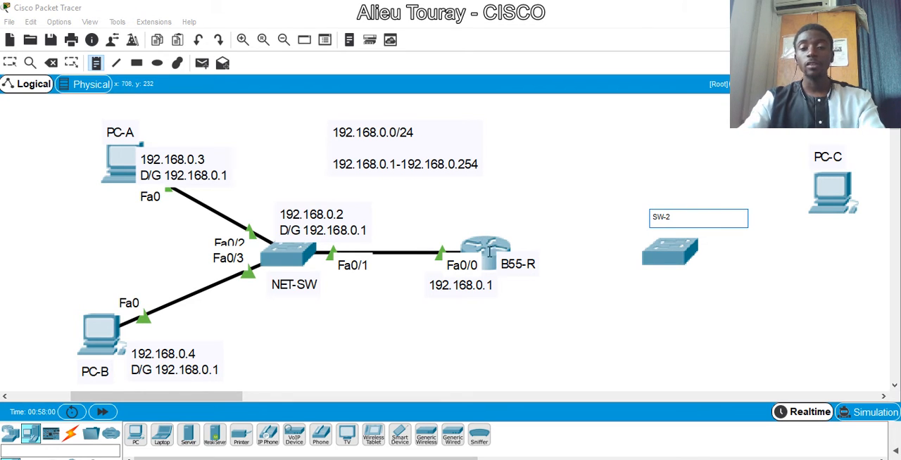
pyautogui.click(10, 62)
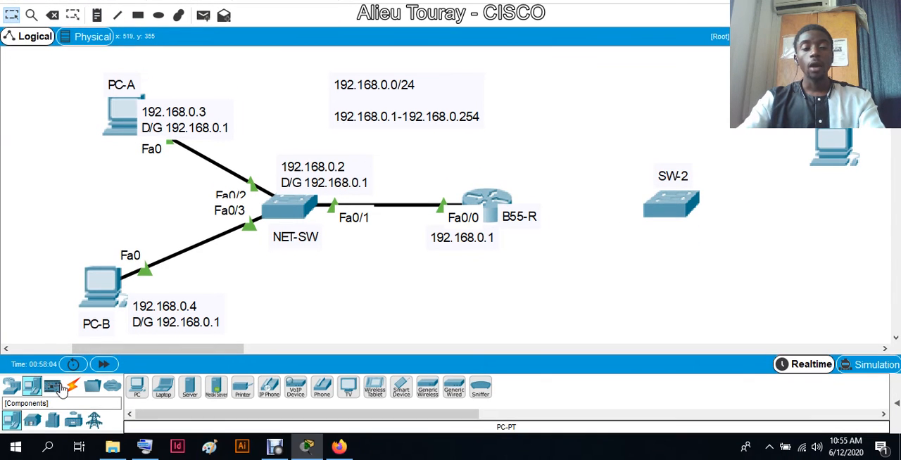
# - Connect SW-2 to router B55-R with an automatically chosen connection
pyautogui.click(71, 435)
pyautogui.click(137, 387)
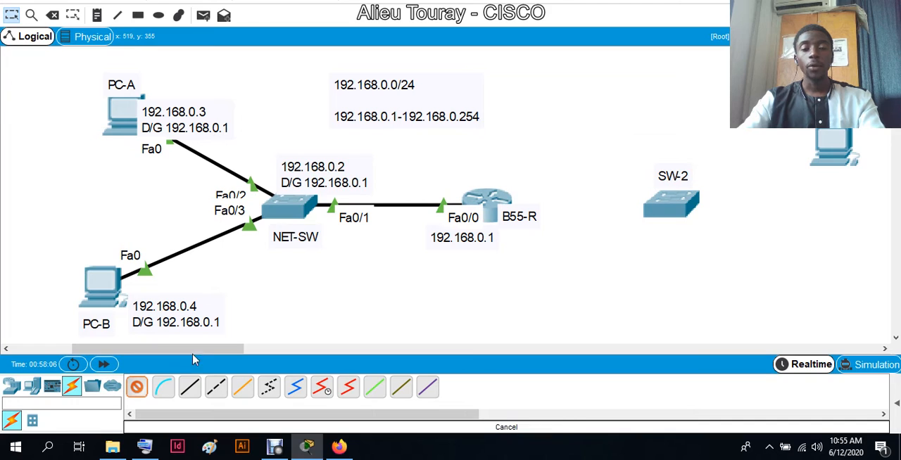
pyautogui.click(671, 205)
pyautogui.click(486, 201)
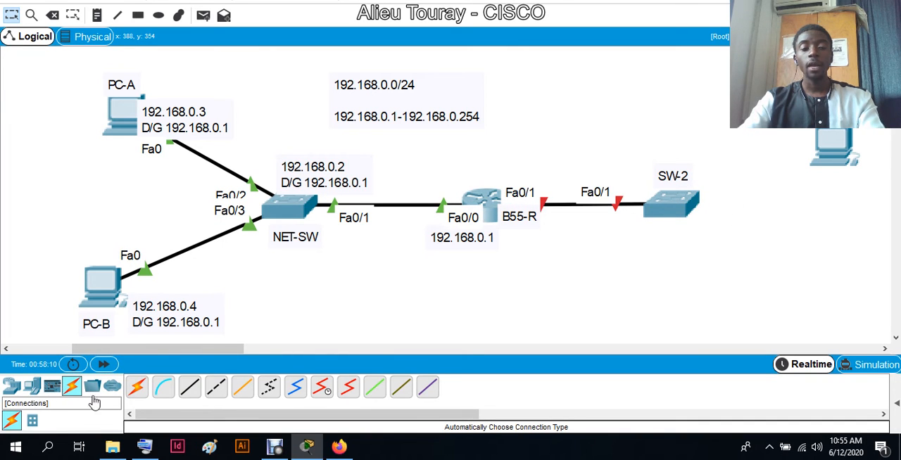
# - Connect SW-2 to PC-C with an automatically chosen connection
pyautogui.click(136, 386)
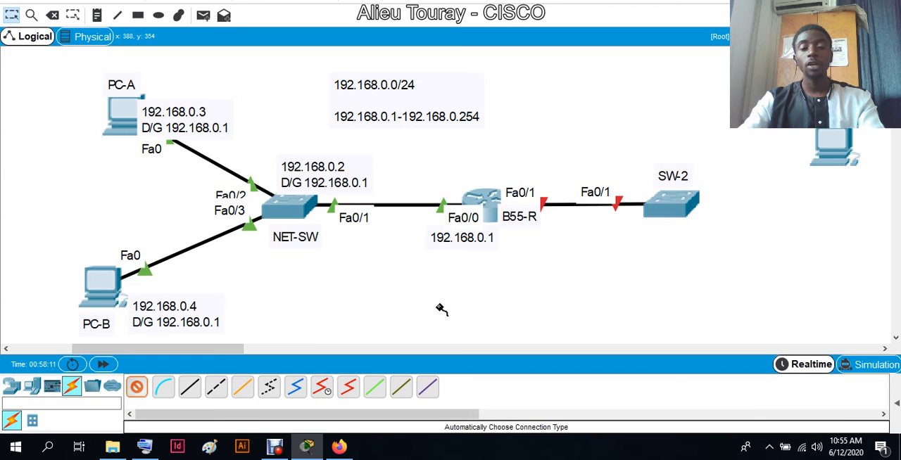
pyautogui.click(696, 198)
pyautogui.click(830, 149)
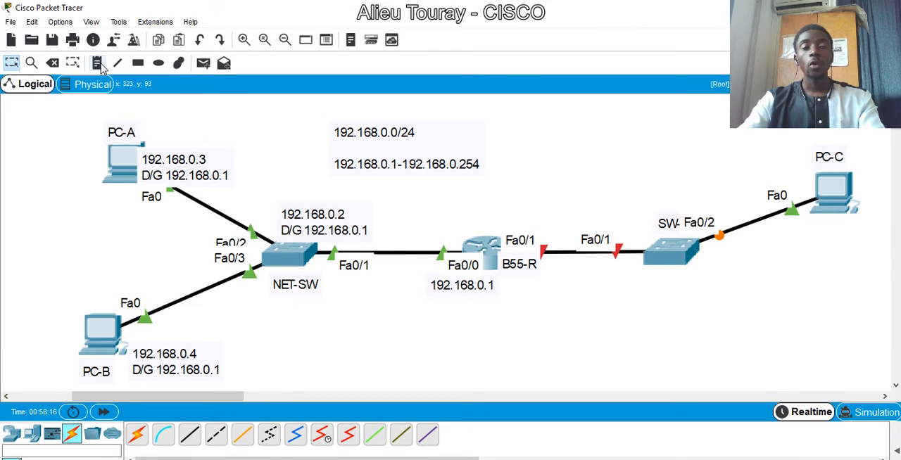
# - Add a note below SW-2 with 192.168.1.0/24 on one line and 192.168.2.1 - 192.168.1.254 on the next
pyautogui.click(97, 62)
pyautogui.click(625, 304)
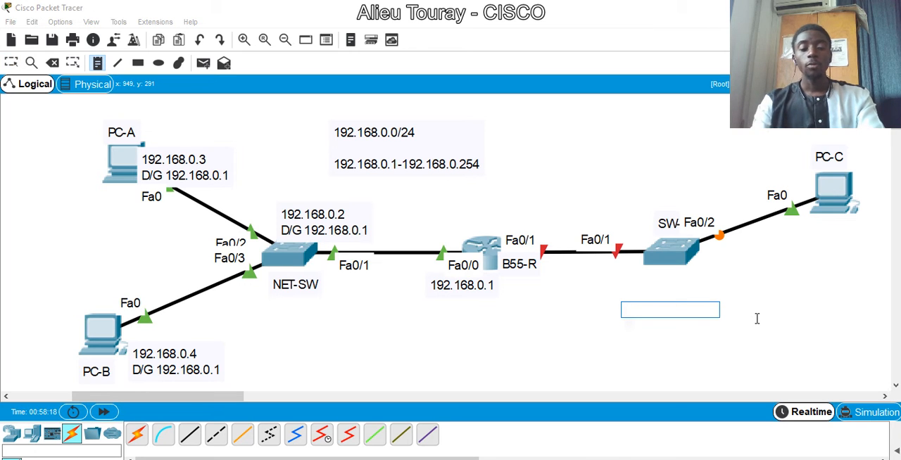
pyautogui.write('1')
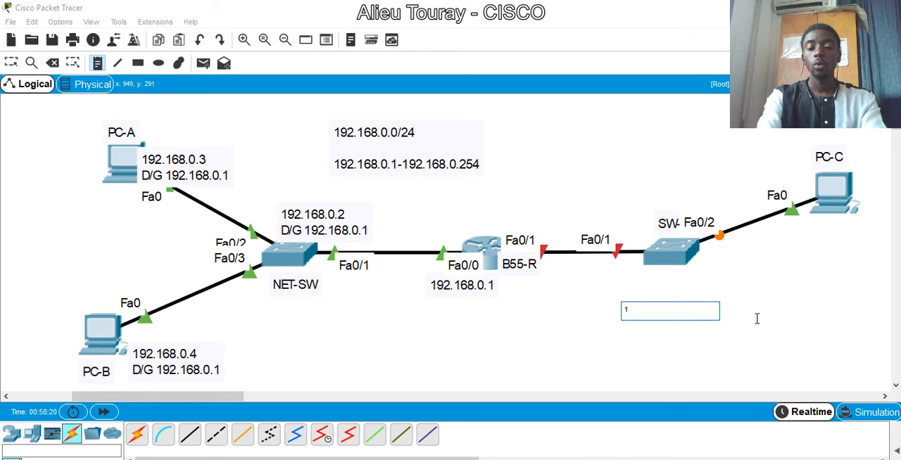
pyautogui.write('82.1')
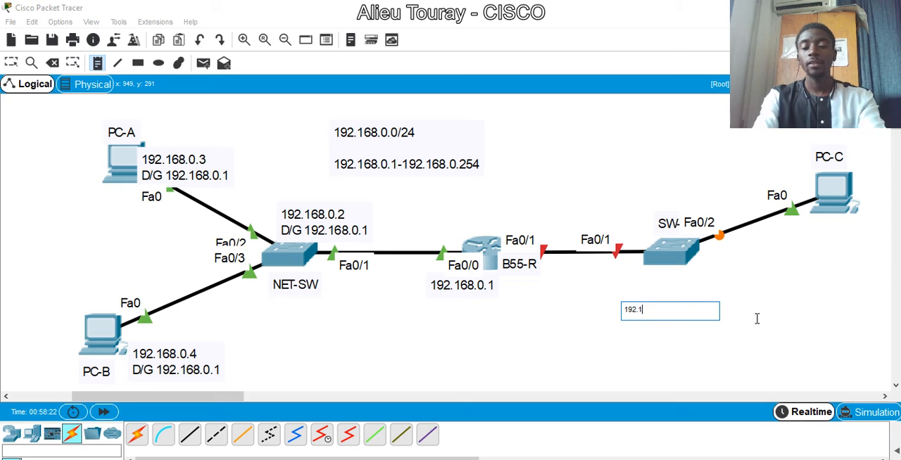
pyautogui.write('68.1.0/2')
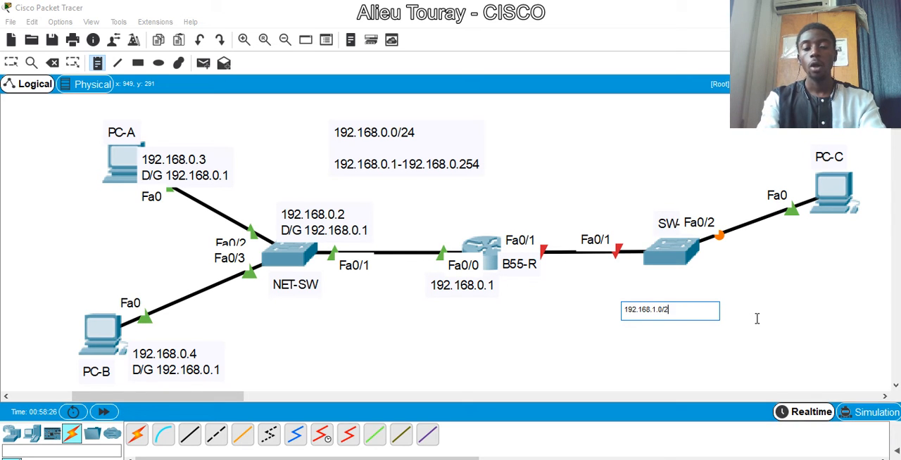
pyautogui.write('4')
pyautogui.press('Return')
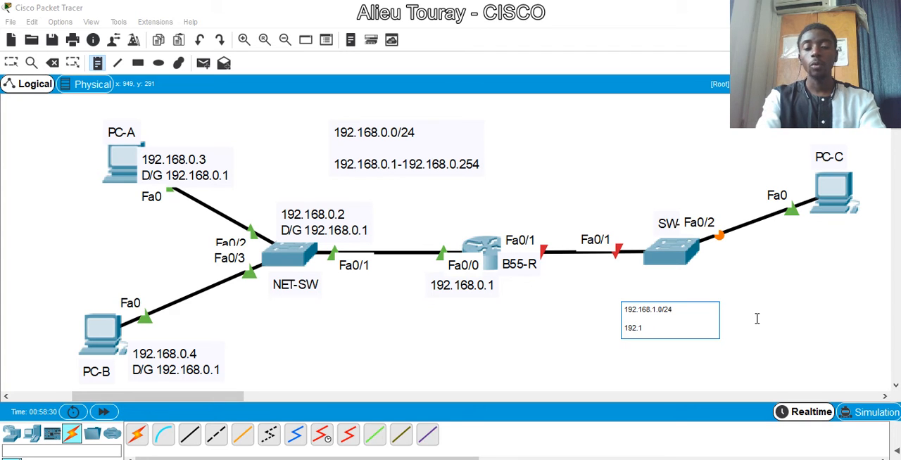
pyautogui.write('192.168.2.1  -  192.168')
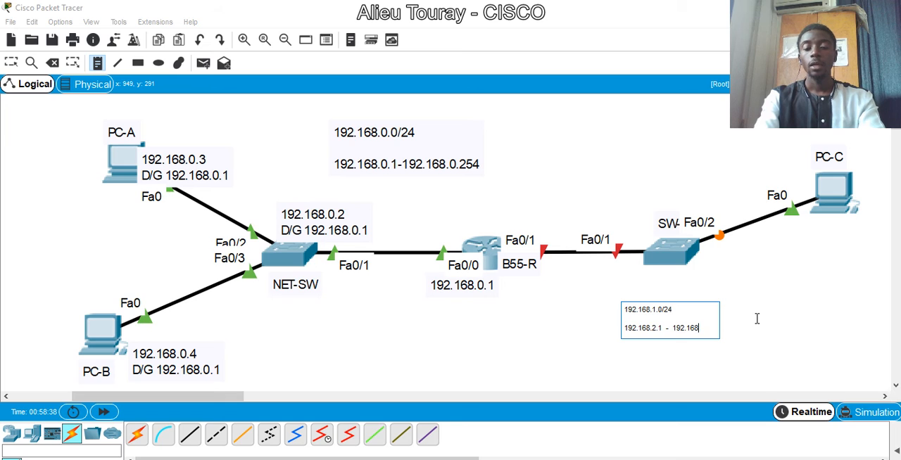
pyautogui.write('4')
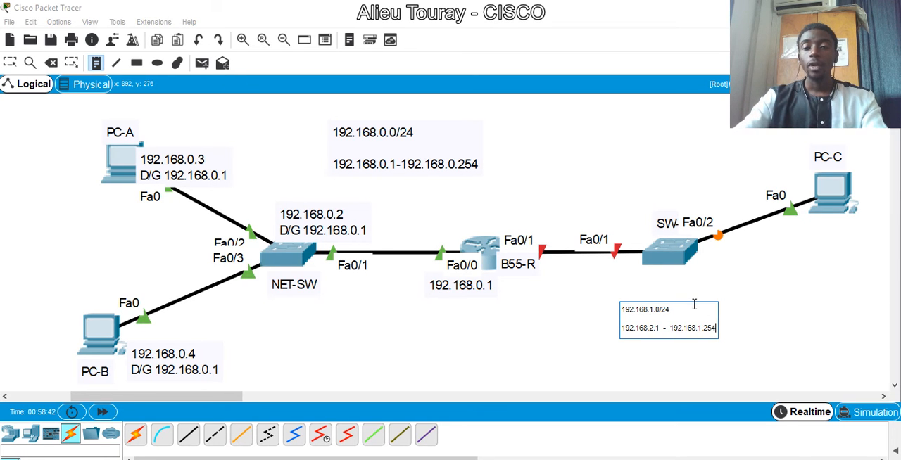
pyautogui.click(10, 62)
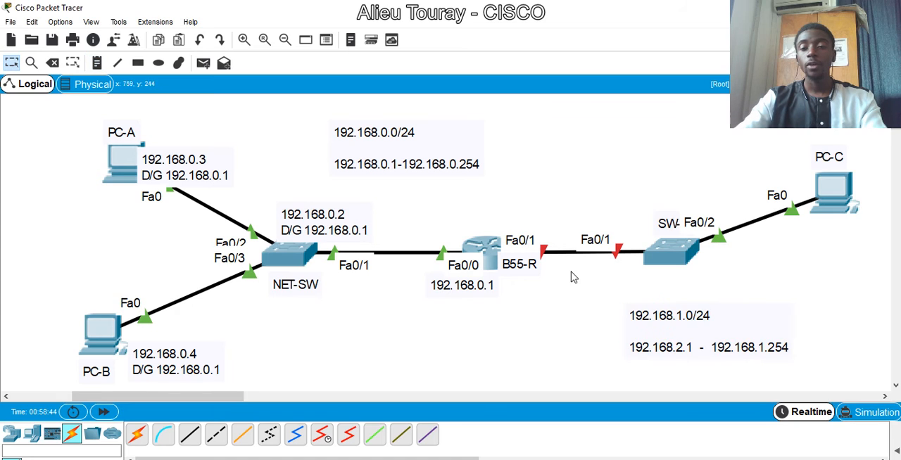
# - Move the 192.168.1.0/24 note below the link between B55-R and SW-2, and shift the B55-R label slightly down and left
pyautogui.moveTo(665, 359); pyautogui.dragTo(546, 368)
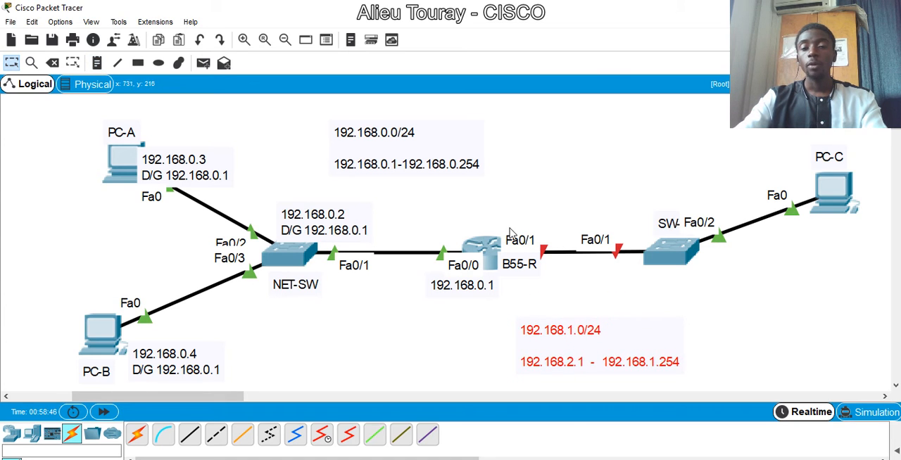
pyautogui.moveTo(523, 275); pyautogui.dragTo(512, 285)
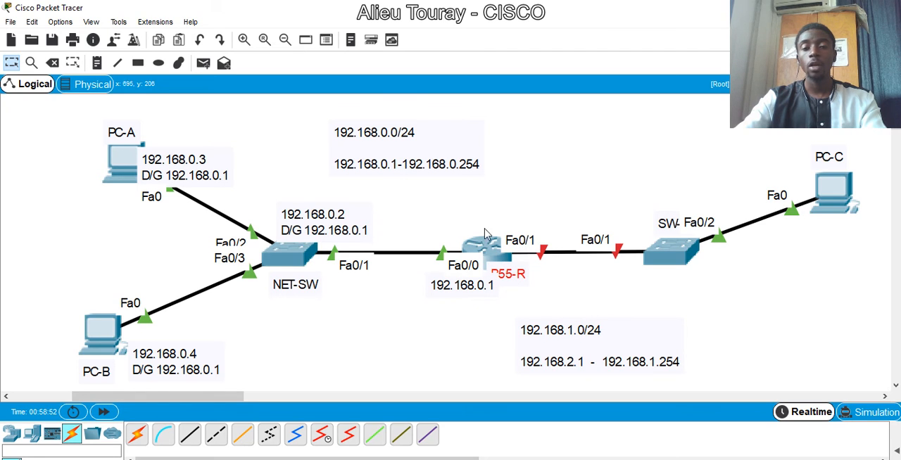
pyautogui.click(584, 364)
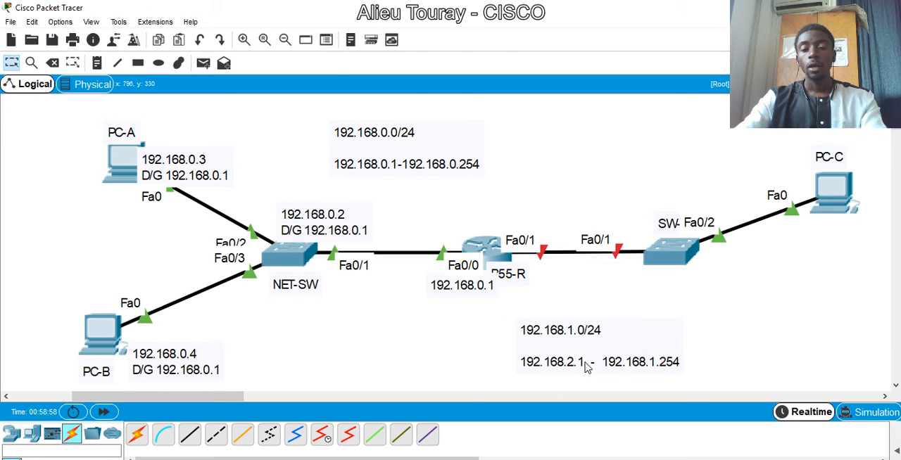
pyautogui.moveTo(584, 364); pyautogui.dragTo(604, 362)
# - Copy 192.168.2.1 from the 192.168.1.0/24 note and place it in a new note just above B55-R's Fa0/1 label
pyautogui.click(605, 363)
pyautogui.click(605, 362)
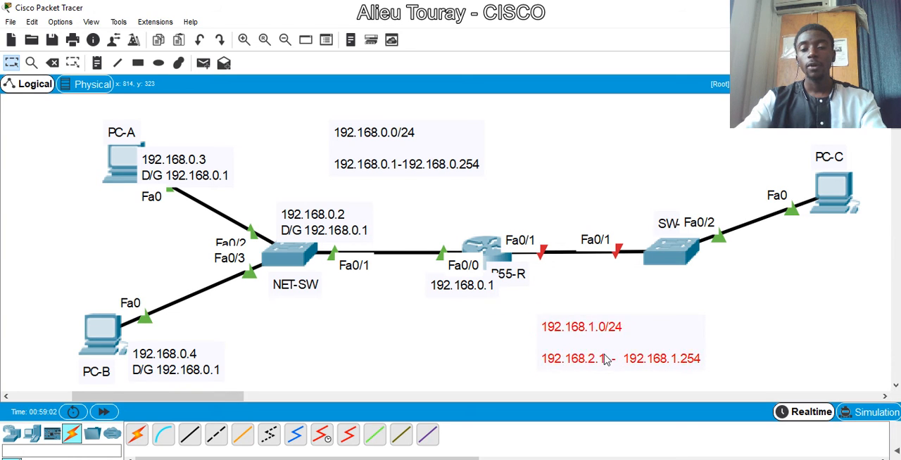
pyautogui.moveTo(576, 339); pyautogui.dragTo(535, 338)
pyautogui.hotkey('ctrl', 'c')
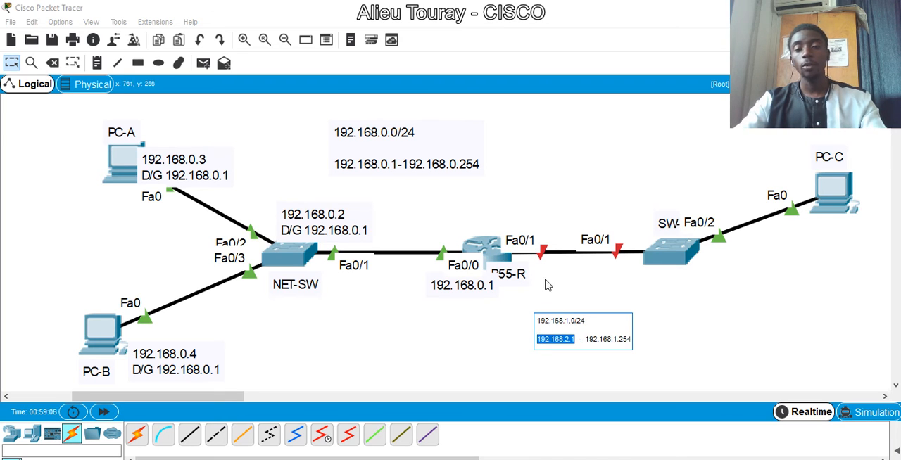
pyautogui.click(517, 230)
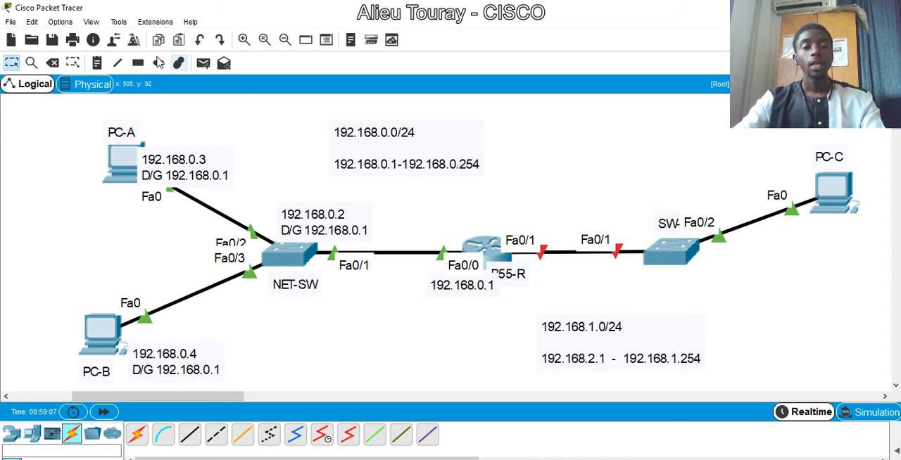
pyautogui.click(97, 62)
pyautogui.click(504, 224)
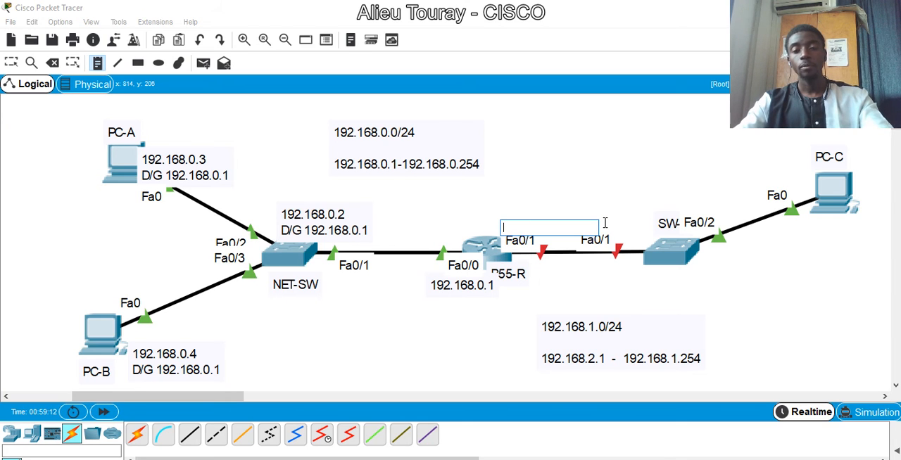
pyautogui.write('192.168.2.1')
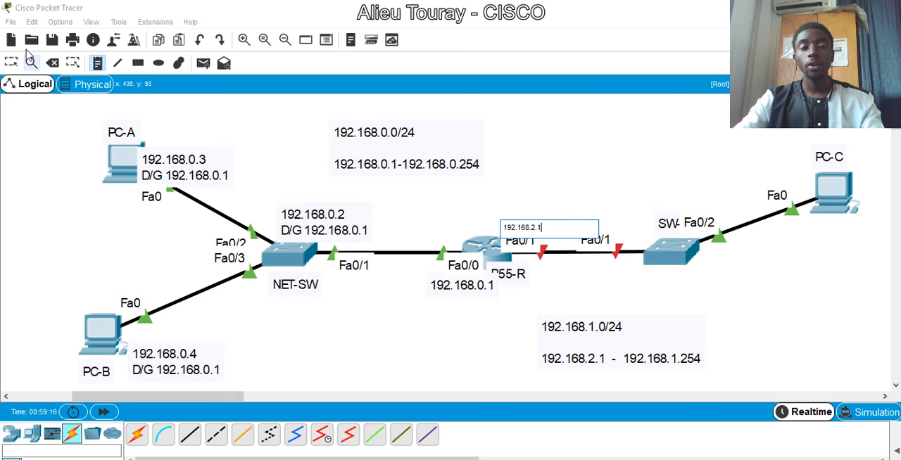
pyautogui.click(12, 63)
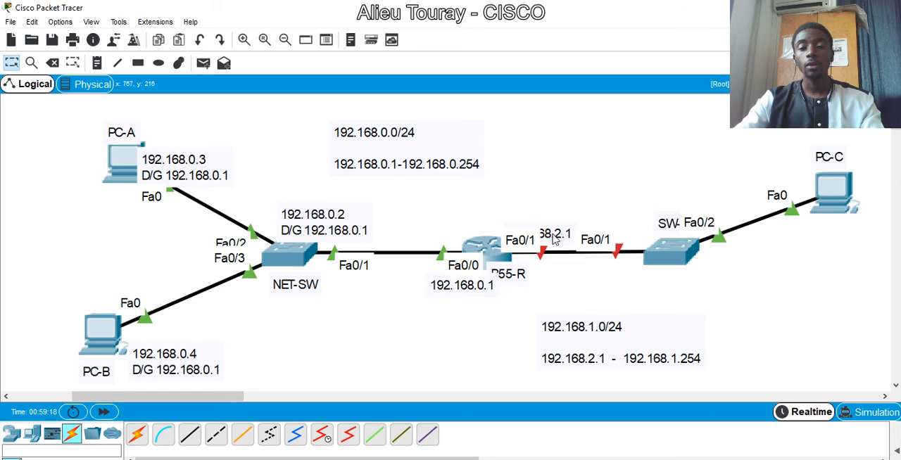
pyautogui.moveTo(553, 237); pyautogui.dragTo(558, 221)
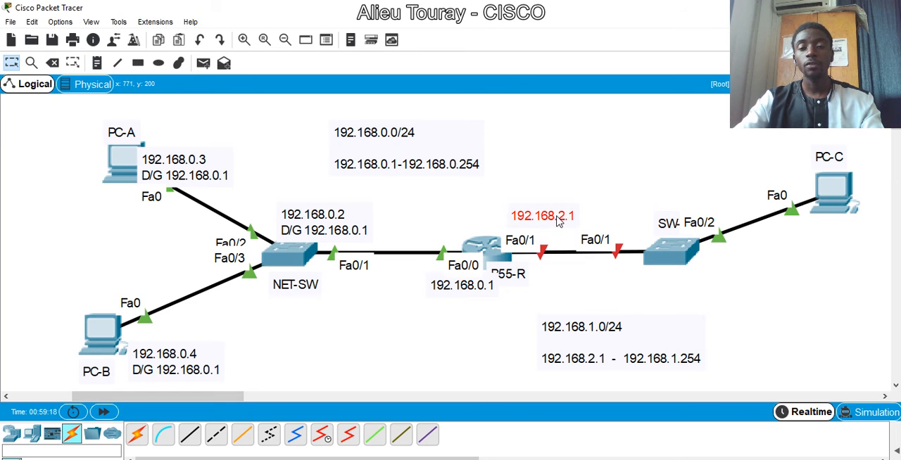
# - Add a note below SW-2 with 192.168.2.2 and, on a separate line, D/G 192.168.2.1
pyautogui.click(98, 63)
pyautogui.click(662, 285)
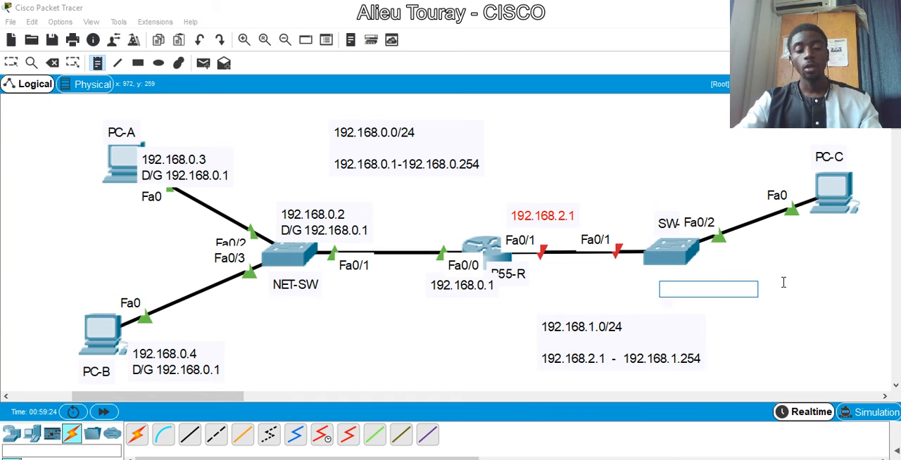
pyautogui.hotkey('ctrl', 'v')
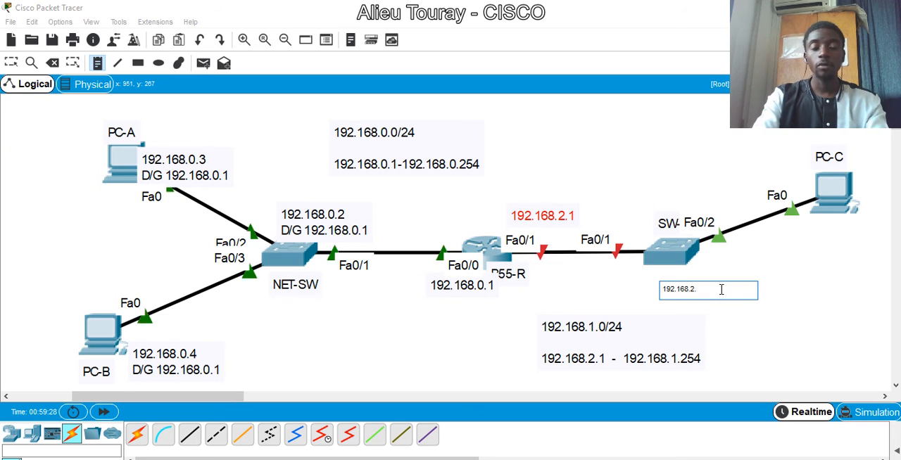
pyautogui.write('2')
pyautogui.press('Return')
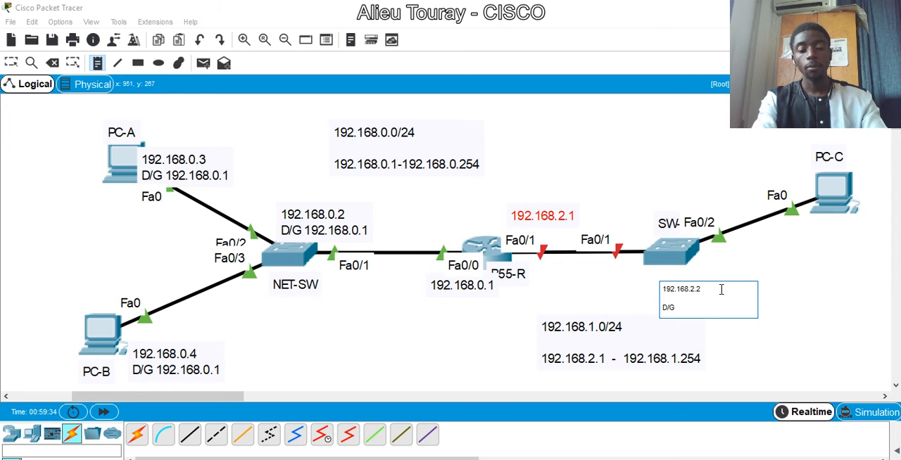
pyautogui.write('D/G 192.168.2.1')
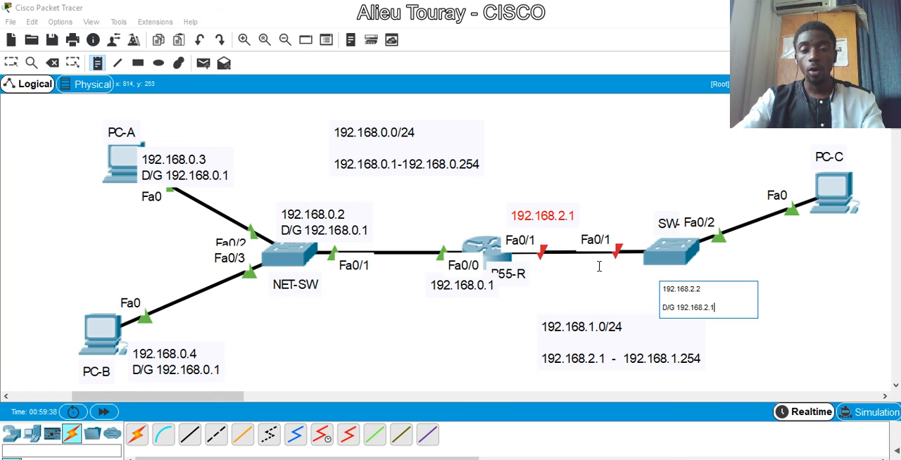
# - Change the address note above B55-R's Fa0/1 label to 192.168.1.1
pyautogui.doubleClick(564, 217)
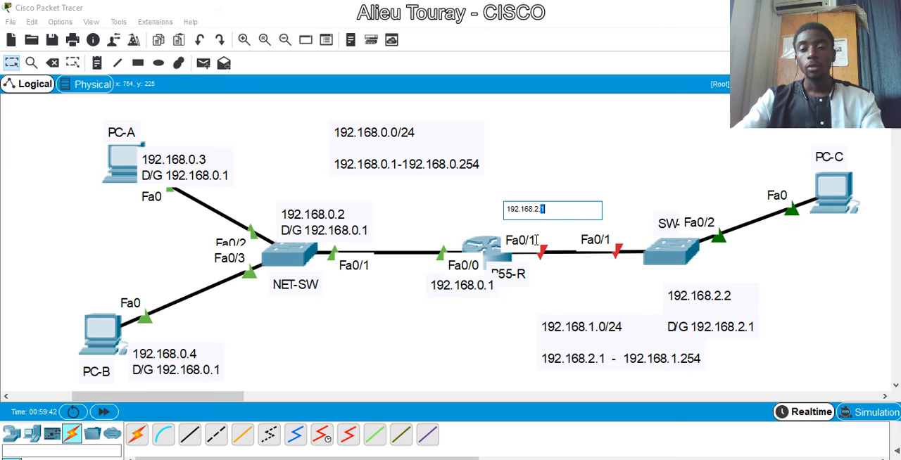
pyautogui.click(538, 209)
pyautogui.press('BackSpace')
pyautogui.press('BackSpace')
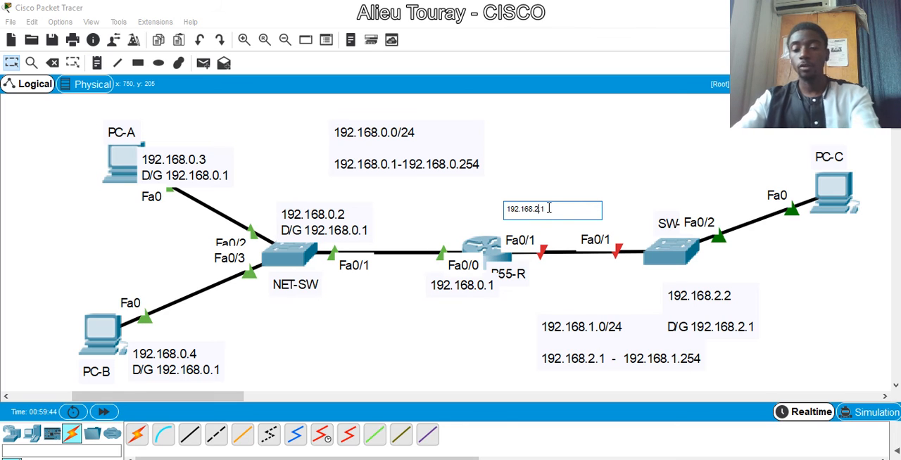
# - Change the start of the address range in the 192.168.1.0/24 note to 192.168.1.1
pyautogui.doubleClick(596, 359)
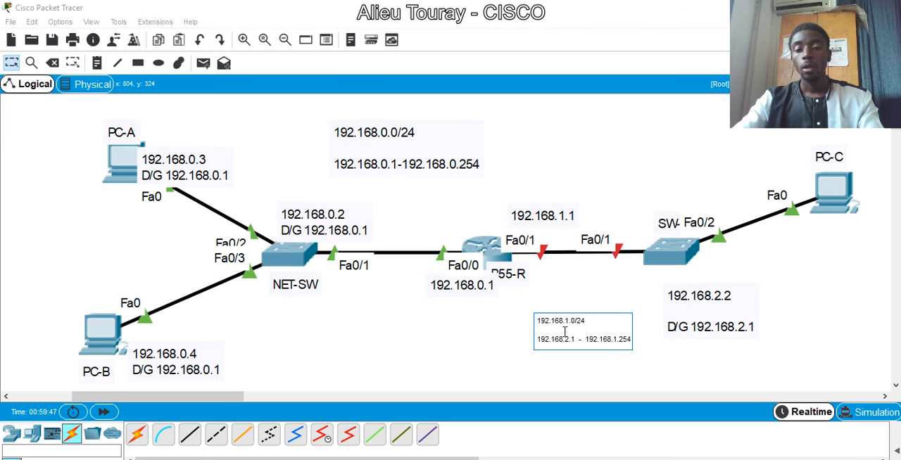
pyautogui.press('BackSpace')
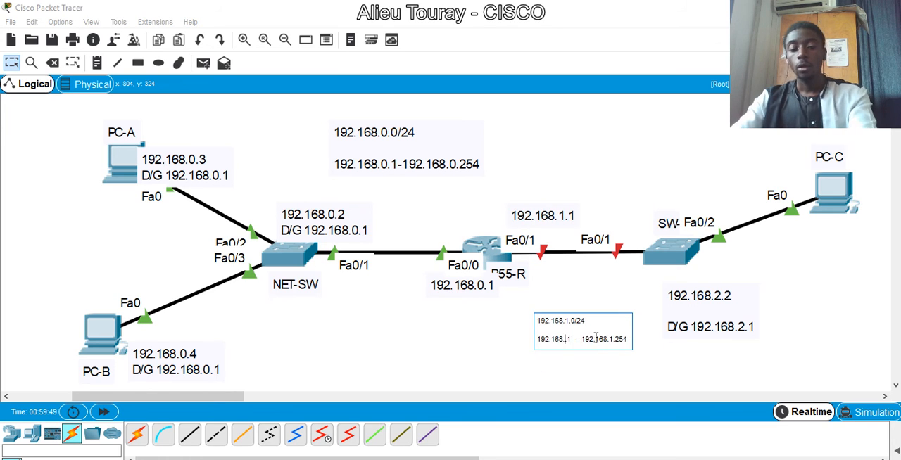
pyautogui.write('1')
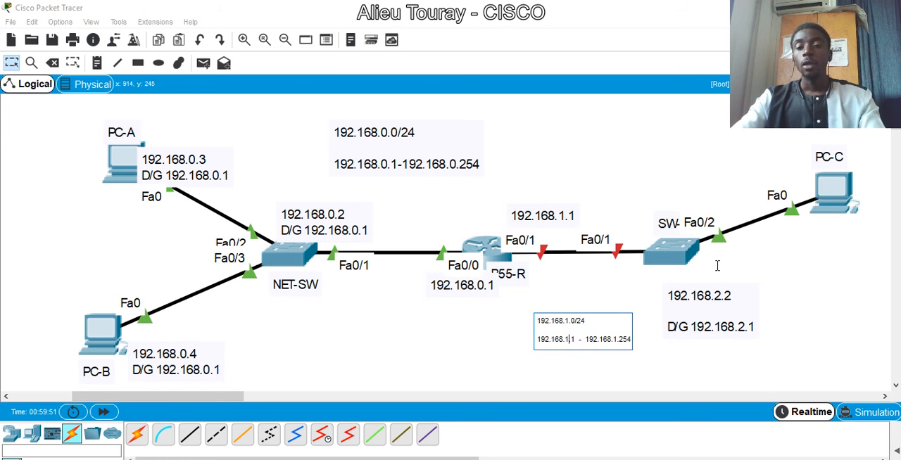
# - Correct the note below SW-2 to read 192.168.1.2 with D/G 192.168.1.1
pyautogui.click(747, 328)
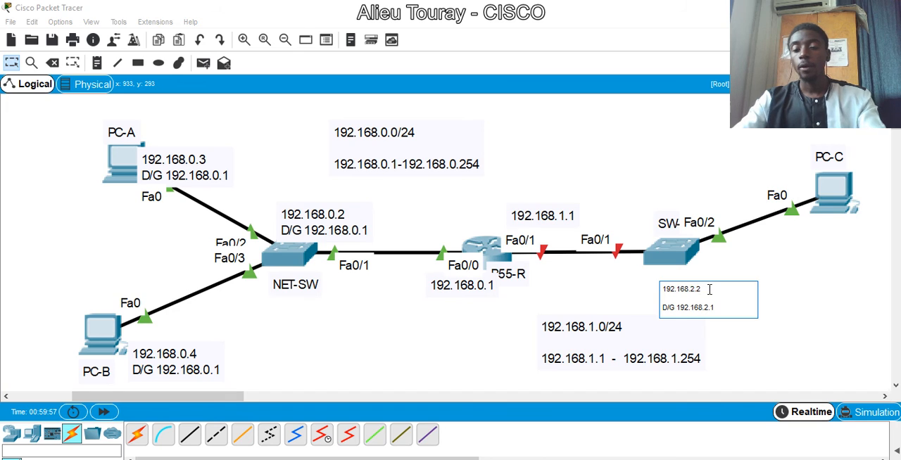
pyautogui.press('BackSpace')
pyautogui.press('BackSpace')
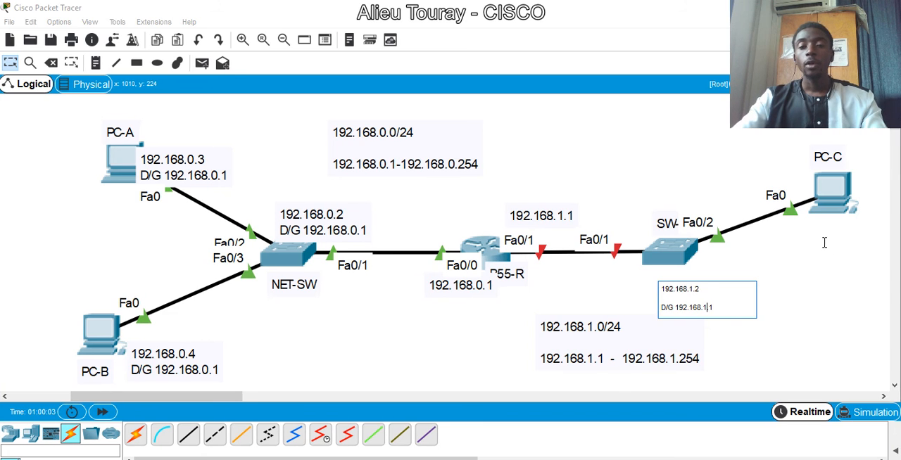
# - Copy the SW-2 note's text into a new note below PC-C and edit it to 192.168.1.3 with D/G 192.168.1.1
pyautogui.moveTo(734, 308); pyautogui.dragTo(656, 287)
pyautogui.hotkey('ctrl', 'c')
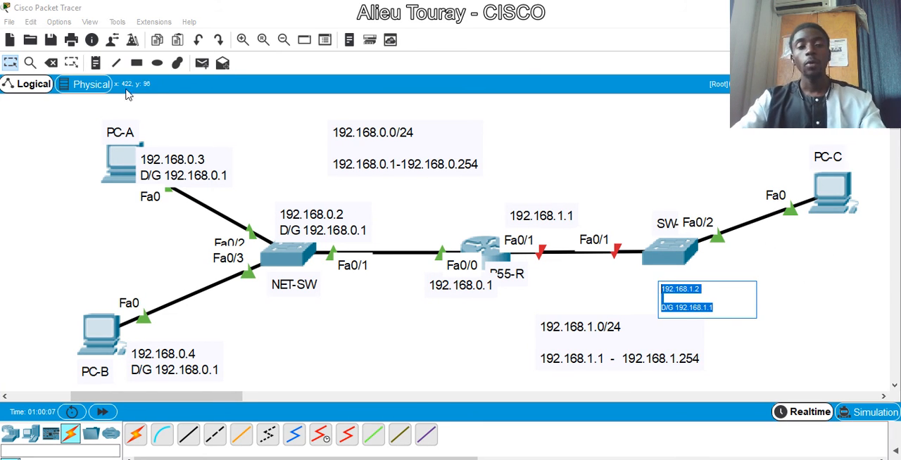
pyautogui.click(95, 62)
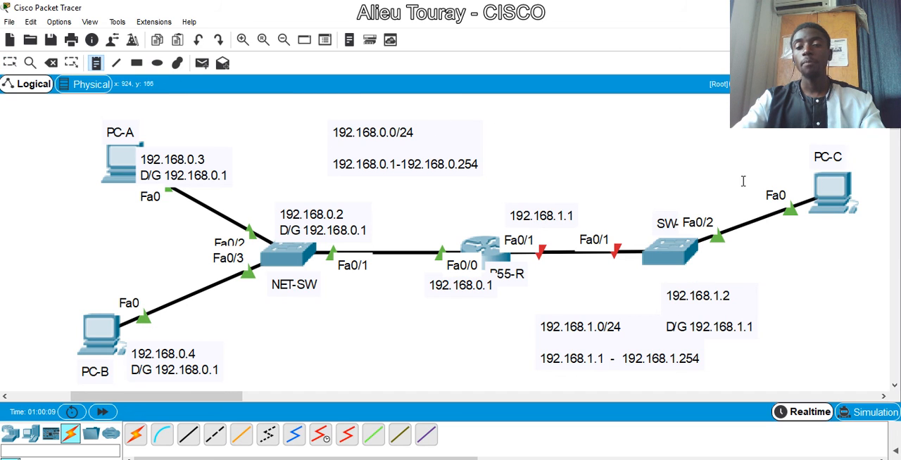
pyautogui.click(822, 239)
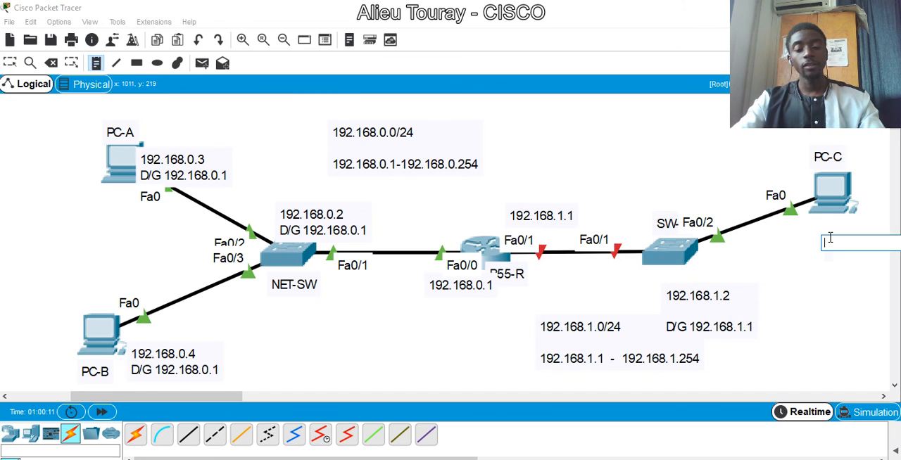
pyautogui.hotkey('ctrl', 'v')
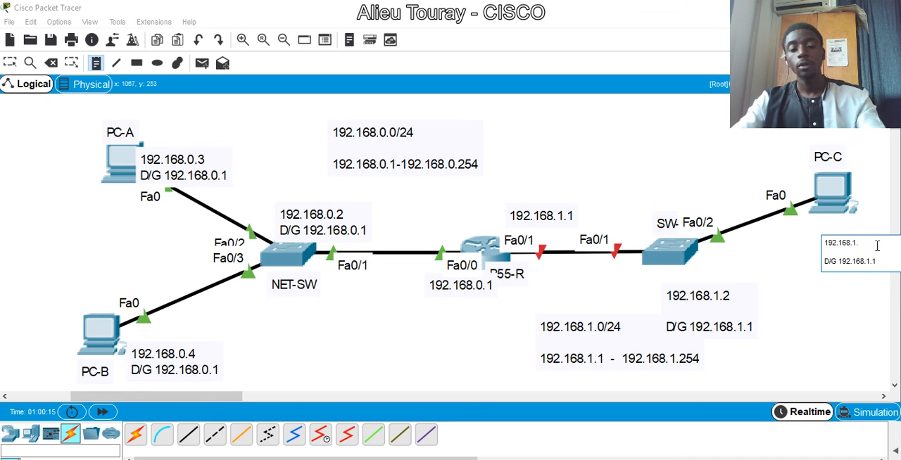
pyautogui.write('3')
pyautogui.click(9, 64)
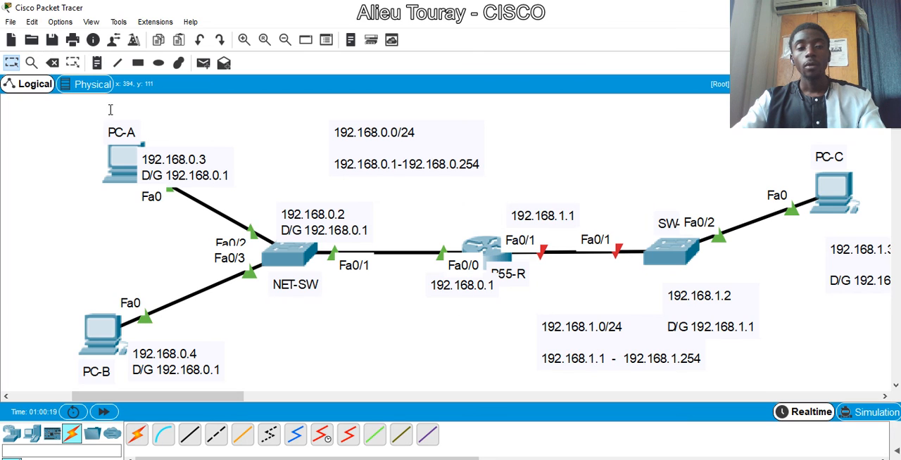
# - Move the SW-2 address note directly beneath the switch and reposition the 192.168.1.0/24 note clear of it, below the B55-R to SW-2 link
pyautogui.click(10, 65)
pyautogui.moveTo(632, 365); pyautogui.dragTo(575, 365)
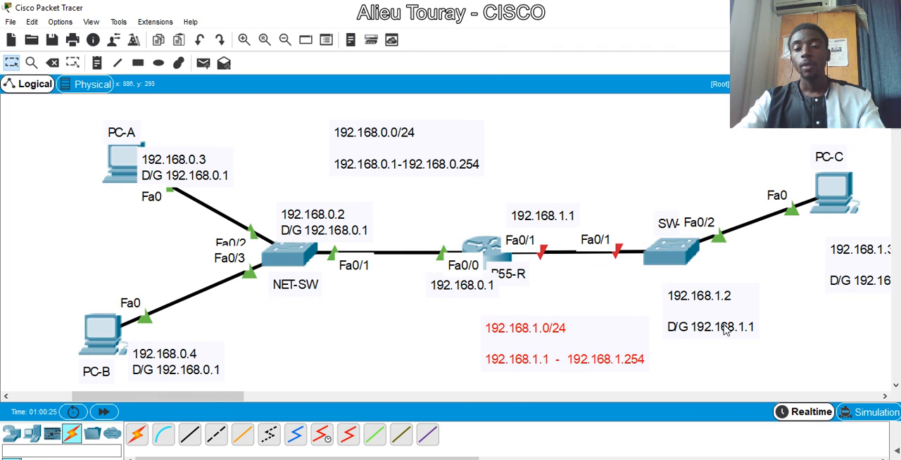
pyautogui.moveTo(711, 331); pyautogui.dragTo(701, 296)
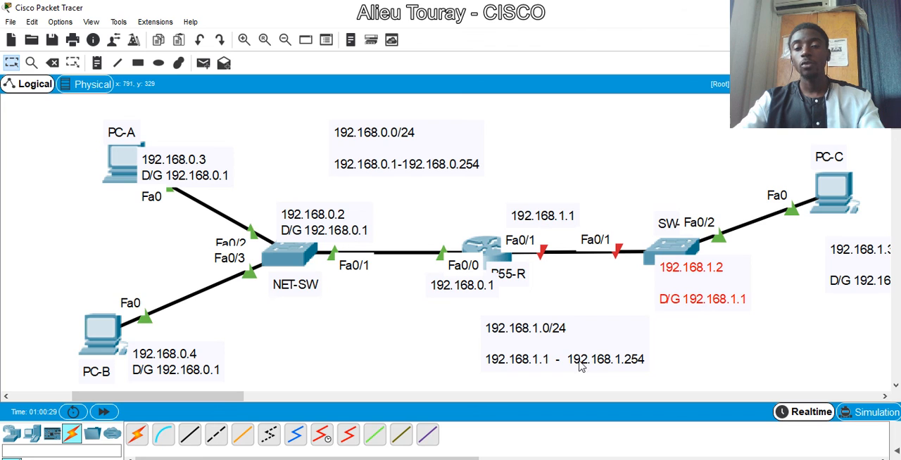
pyautogui.moveTo(584, 364); pyautogui.dragTo(596, 353)
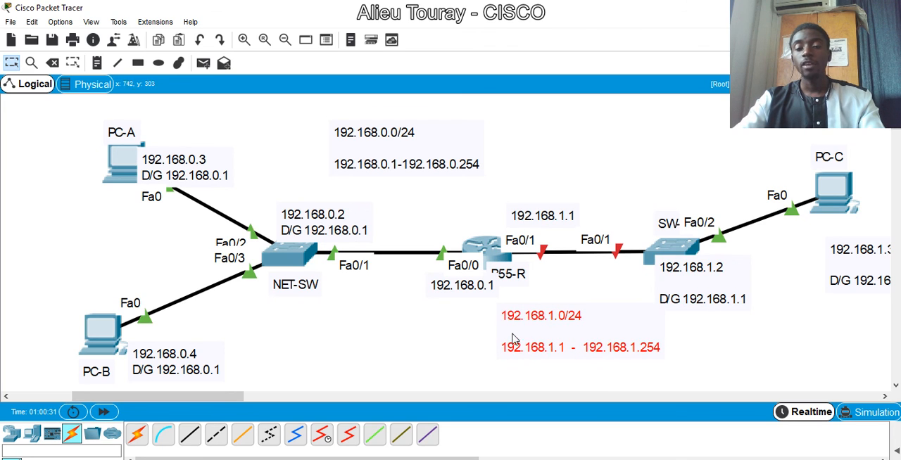
pyautogui.moveTo(557, 352); pyautogui.dragTo(583, 375)
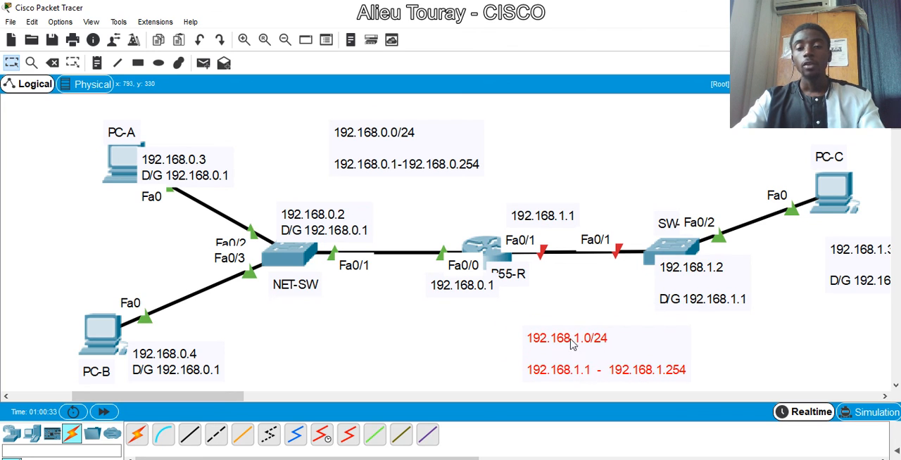